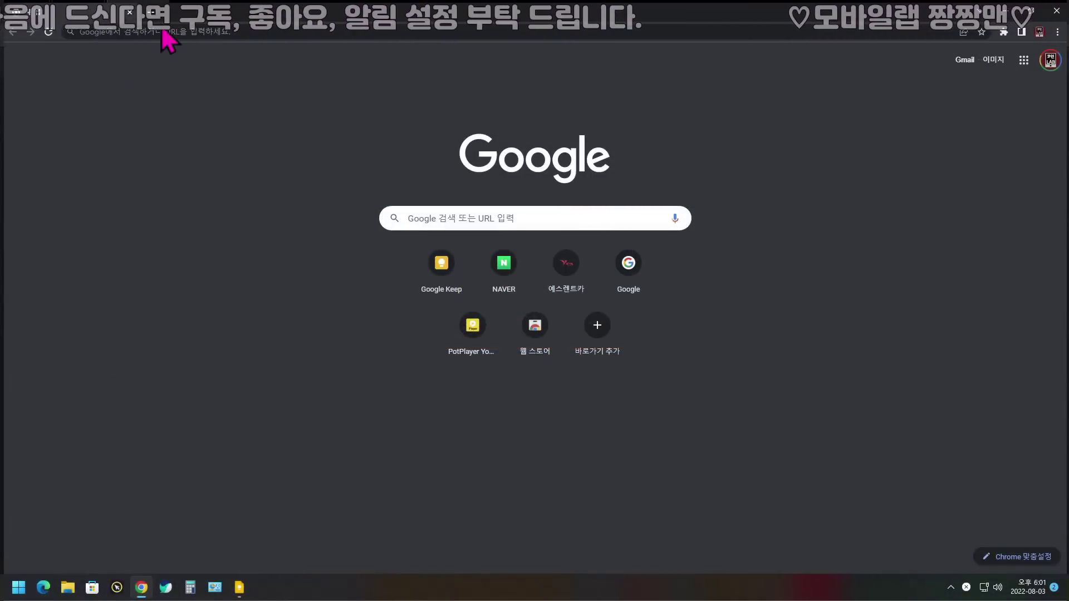
Search Google for powertoys and open Microsoft's Install PowerToys documentation page.
{"action": "left_click", "coordinate": [159, 32]}
{"action": "type", "text": "p"}
{"action": "type", "text": "owert"}
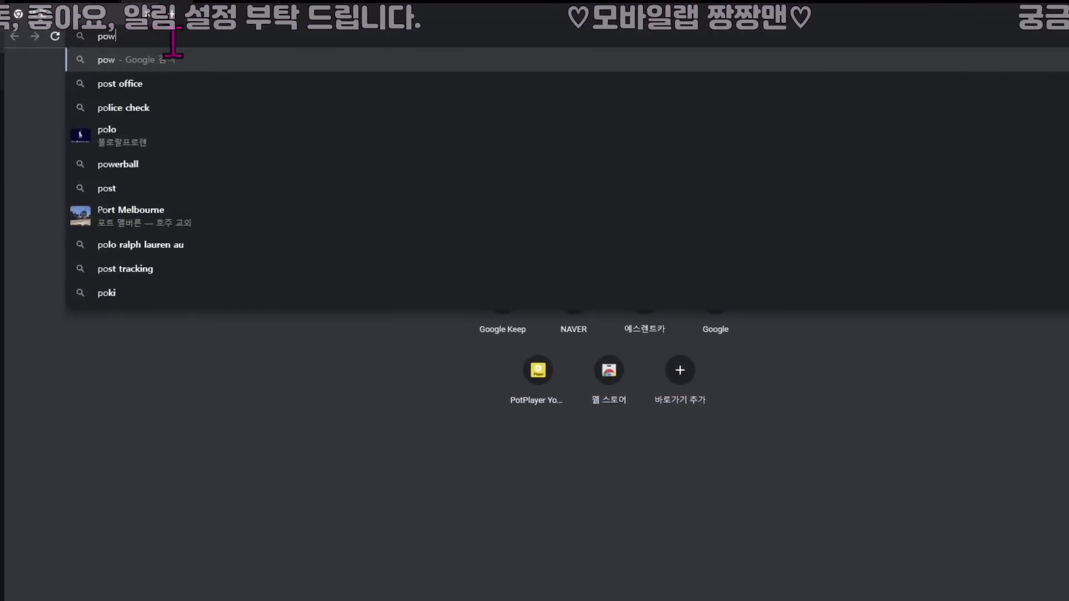
{"action": "type", "text": "oys"}
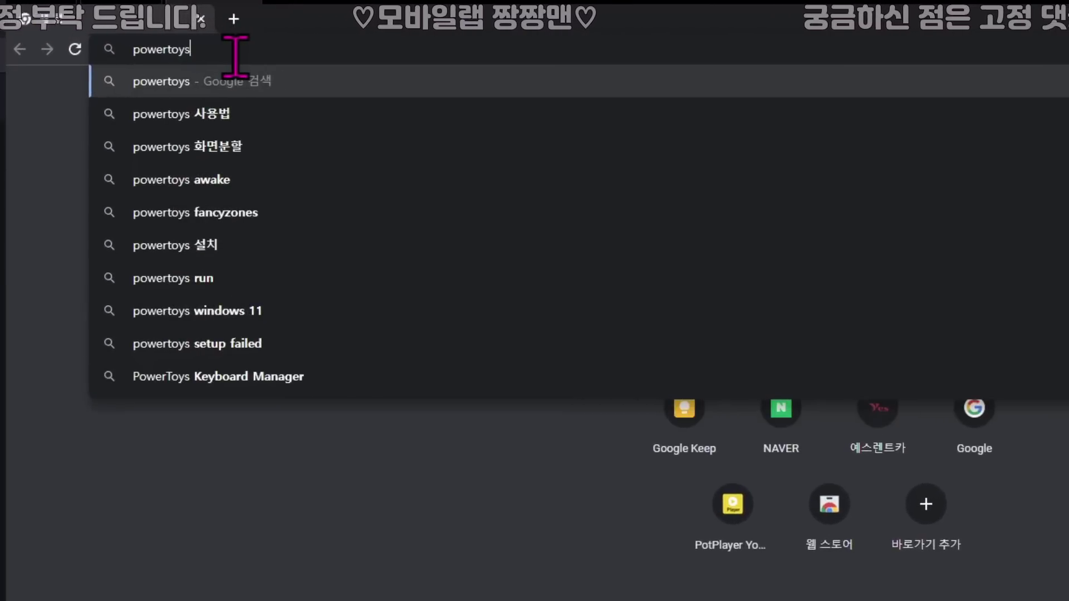
{"action": "key", "text": "Return"}
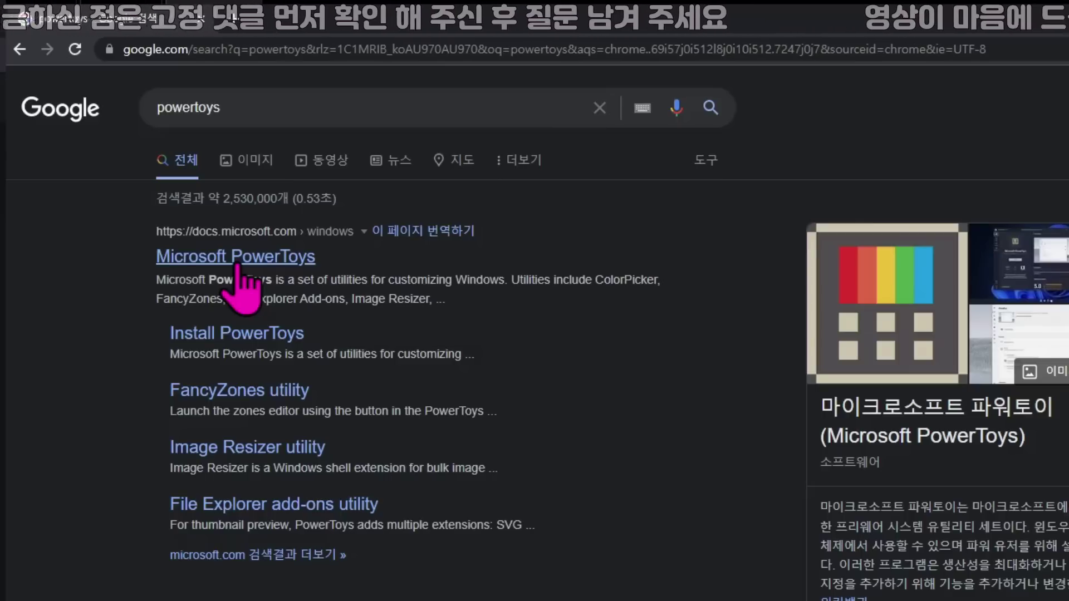
{"action": "left_click", "coordinate": [238, 266]}
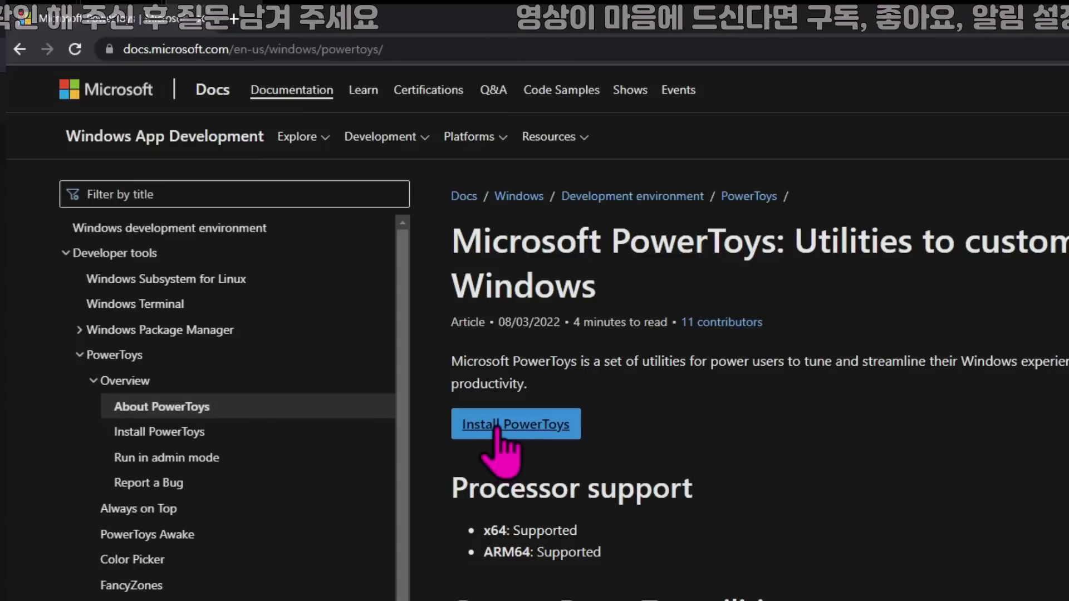
{"action": "left_click", "coordinate": [503, 431]}
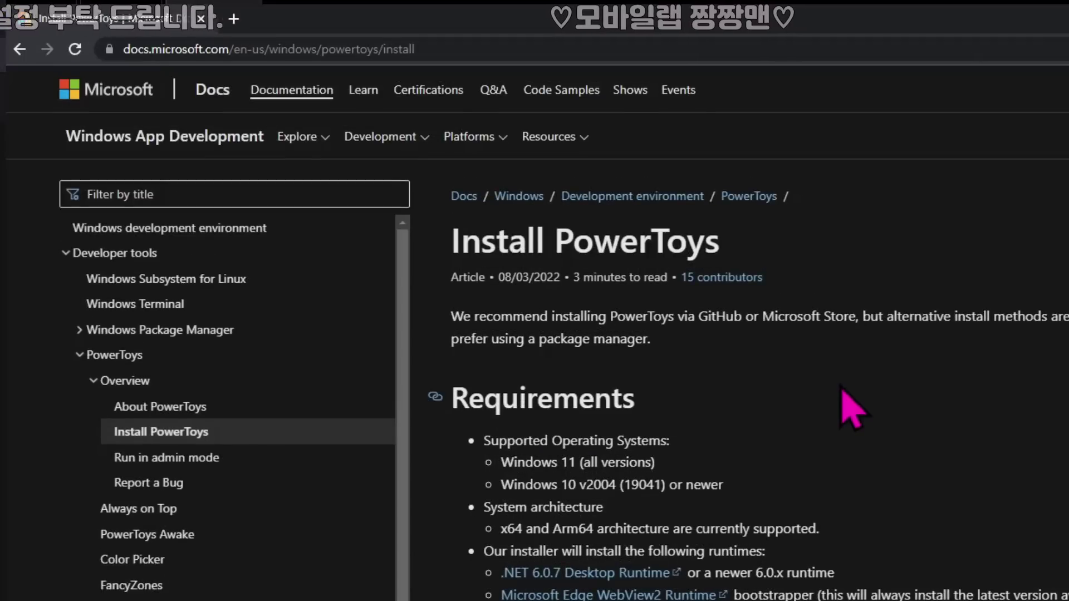
Download the PowerToysSetup-0.61.1-x64.exe installer from the PowerToys v0.61.1 release page on GitHub.
{"action": "scroll", "coordinate": [874, 462], "scroll_direction": "down", "scroll_amount": 6}
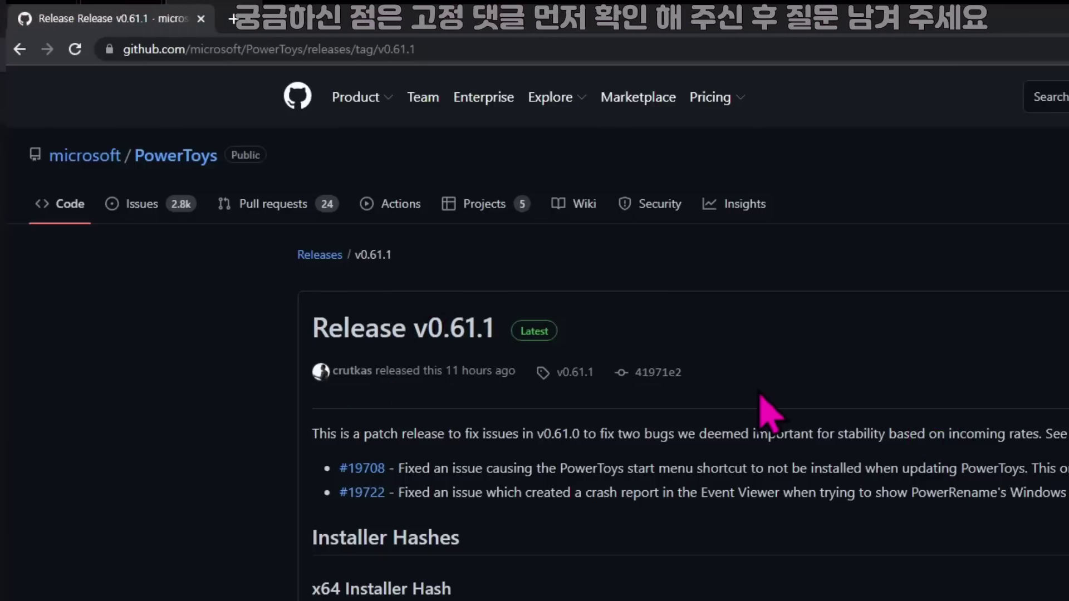
{"action": "scroll", "coordinate": [688, 376], "scroll_direction": "down", "scroll_amount": 2}
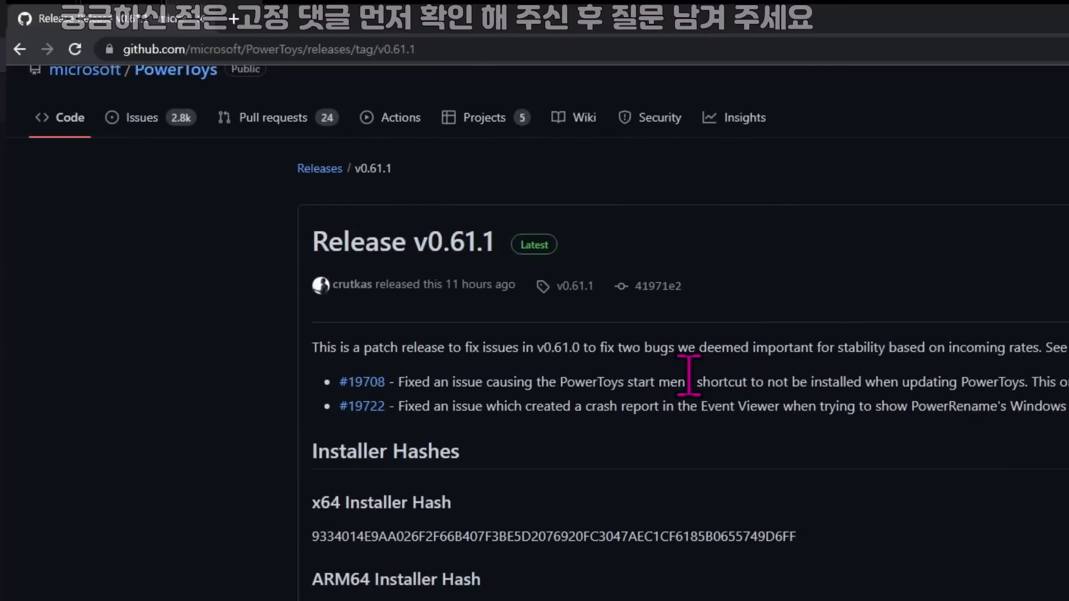
{"action": "scroll", "coordinate": [634, 351], "scroll_direction": "down", "scroll_amount": 4}
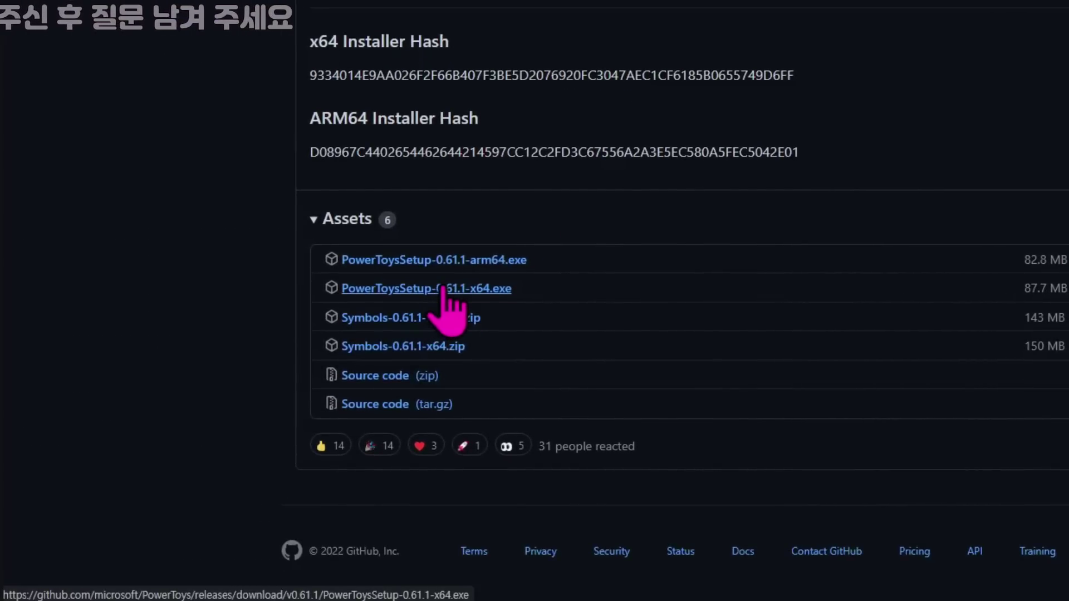
{"action": "left_click", "coordinate": [442, 288]}
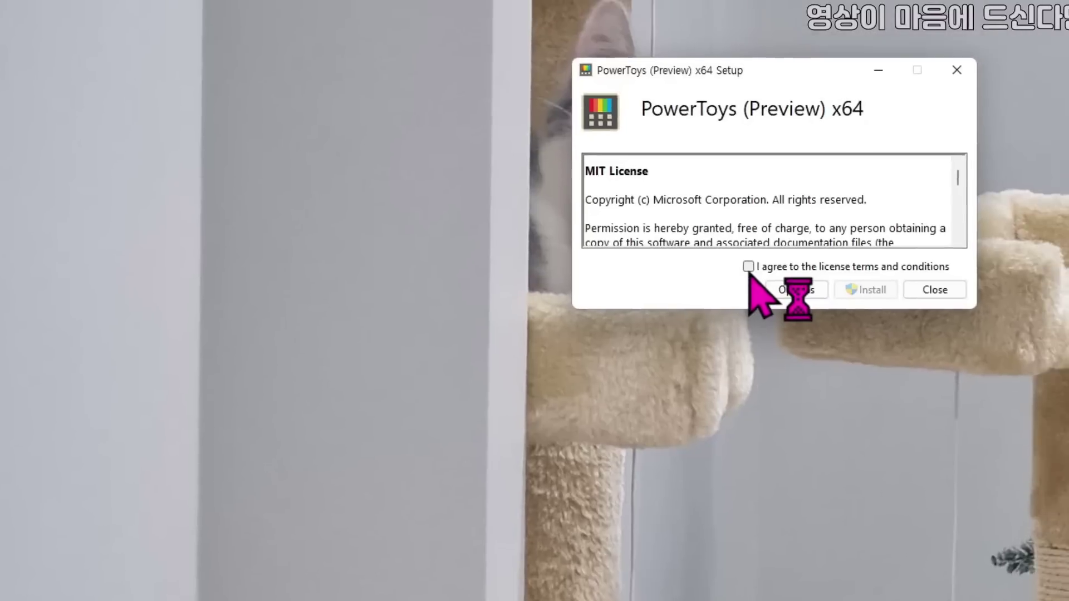
Accept the license terms, install PowerToys (Preview) x64 with permission to change the device, and close setup without restarting.
{"action": "left_click", "coordinate": [749, 266]}
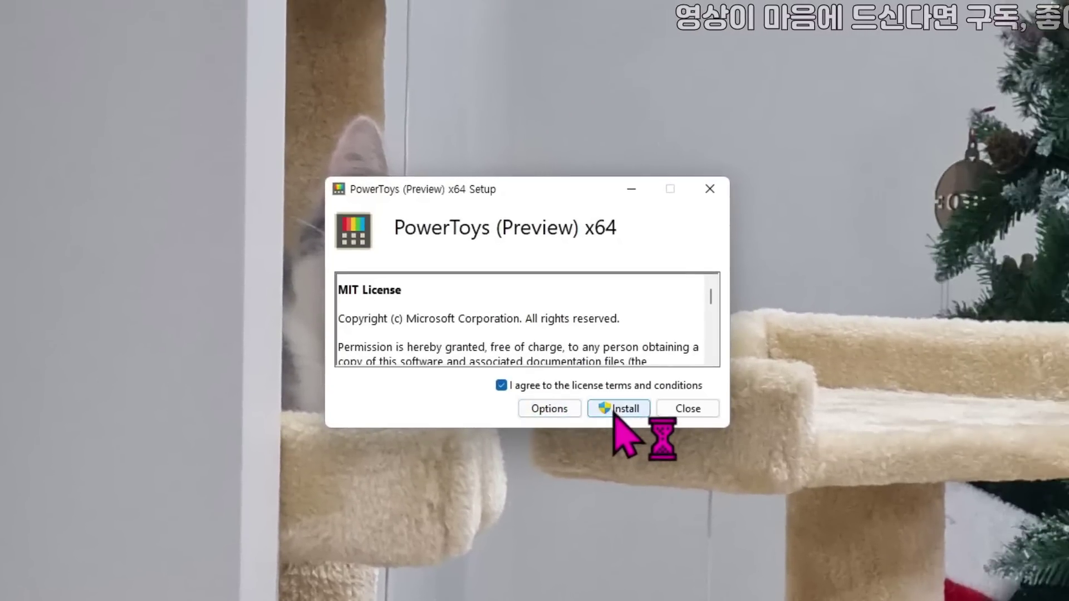
{"action": "left_click", "coordinate": [865, 290]}
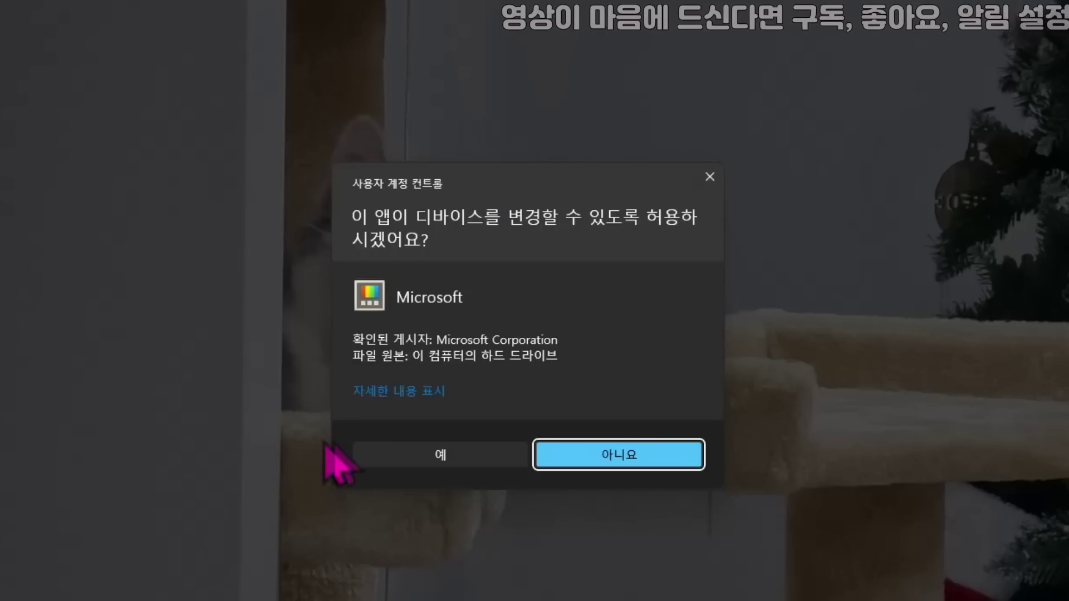
{"action": "left_click", "coordinate": [423, 452]}
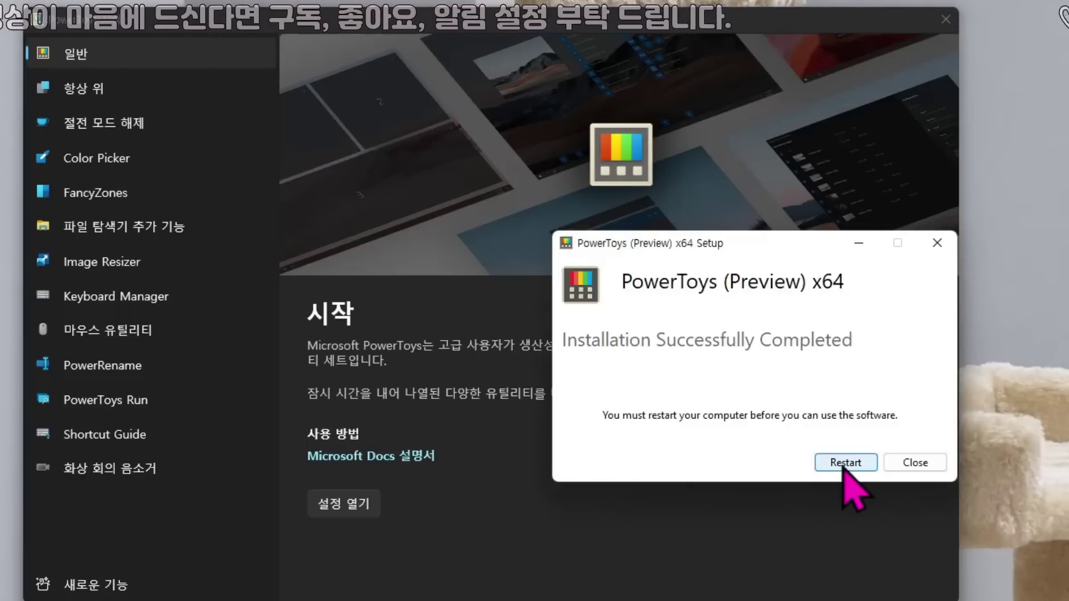
{"action": "left_click", "coordinate": [914, 463]}
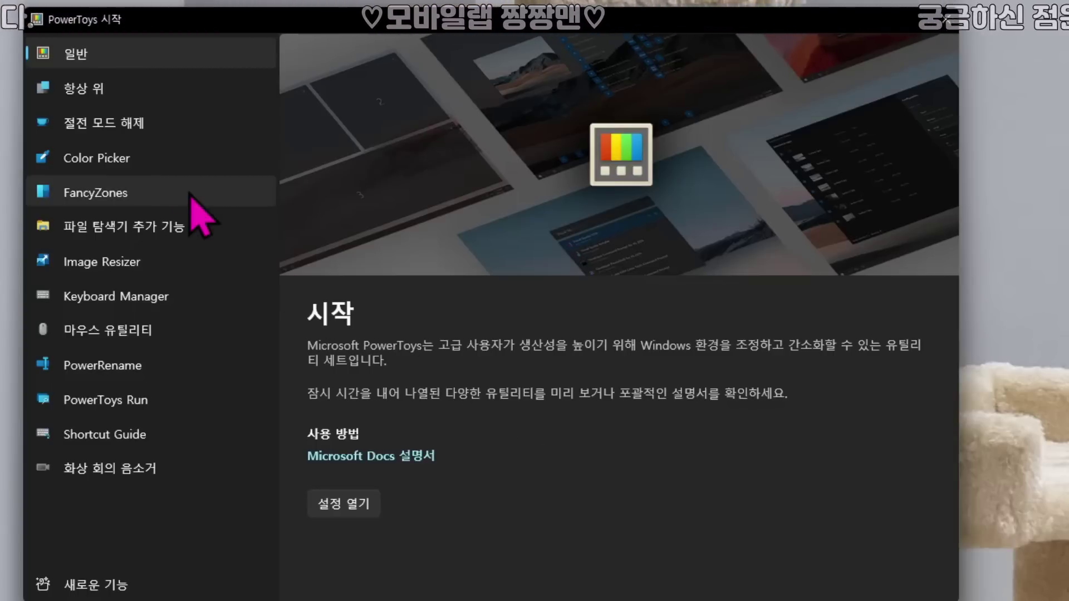
Create and apply a custom three-column FancyZones grid layout named 32인치모니터, and close the editor and the PowerToys welcome window.
{"action": "left_click", "coordinate": [132, 190]}
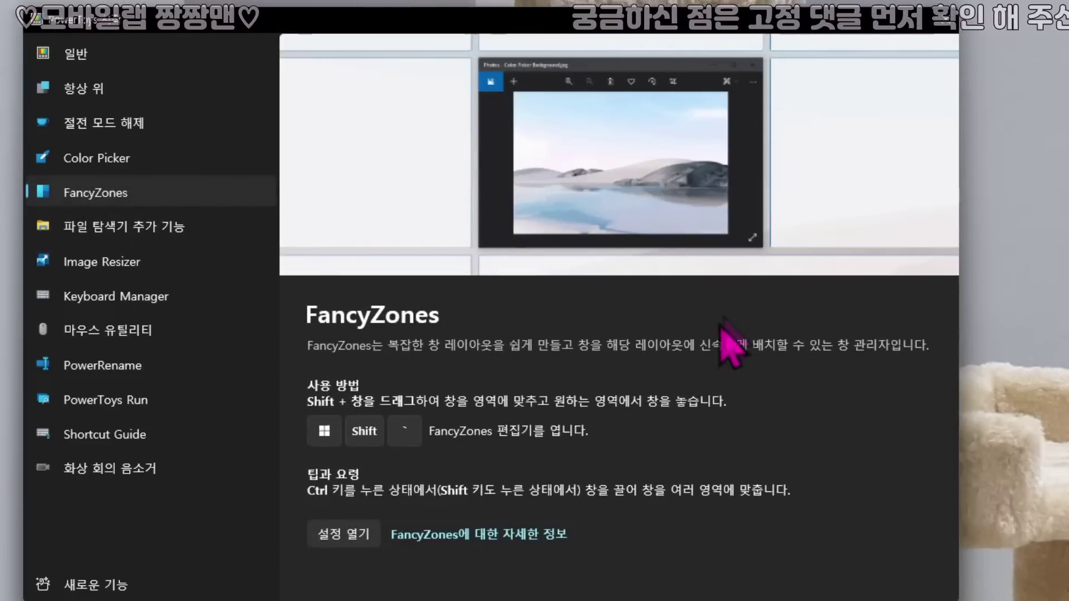
{"action": "left_click", "coordinate": [337, 539]}
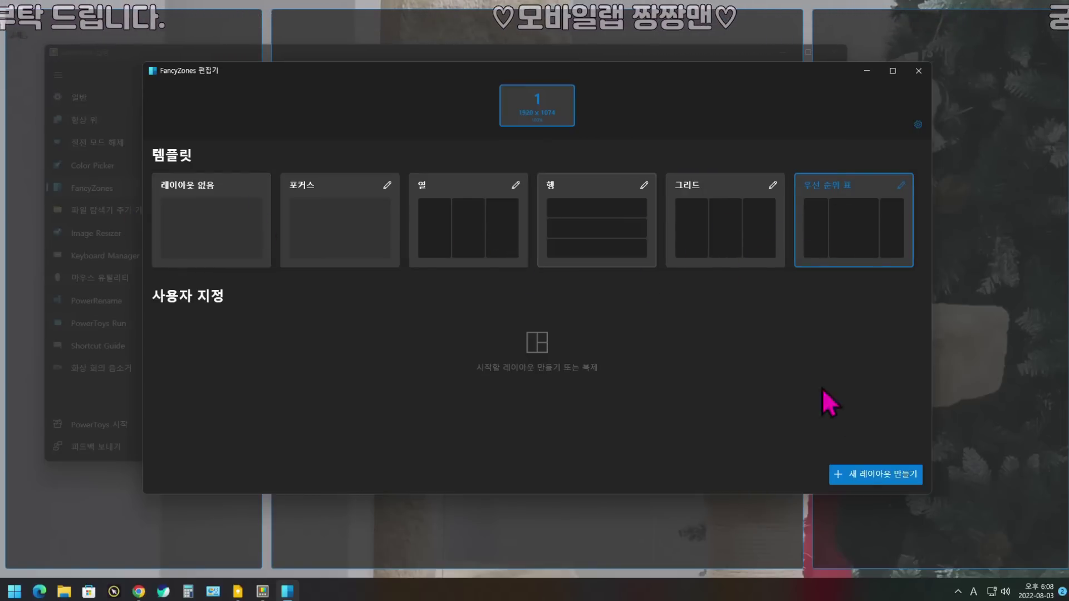
{"action": "left_click", "coordinate": [870, 476]}
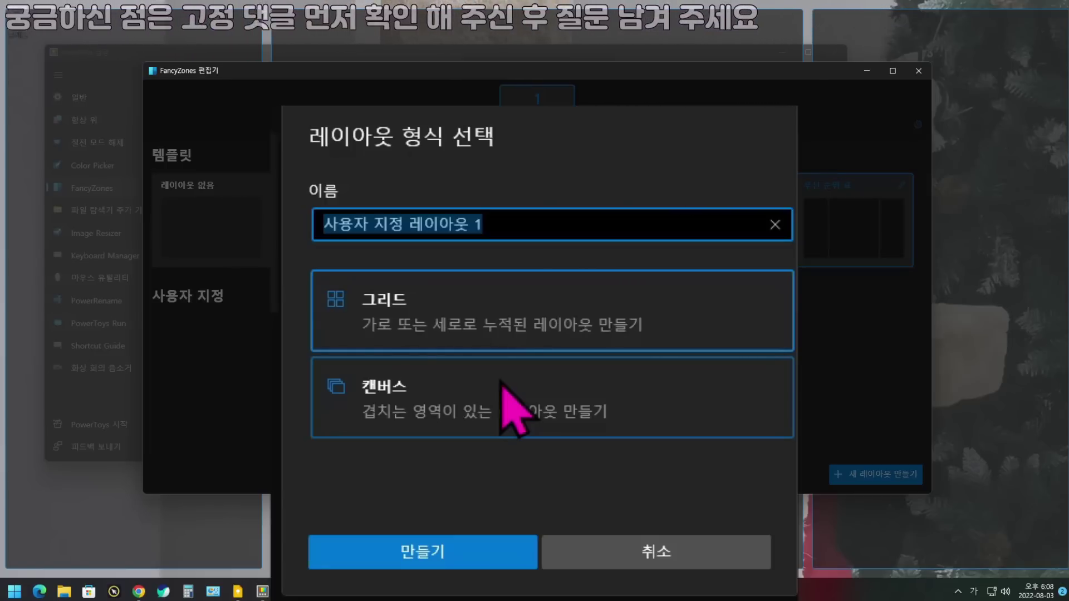
{"action": "type", "text": "32인치모니터"}
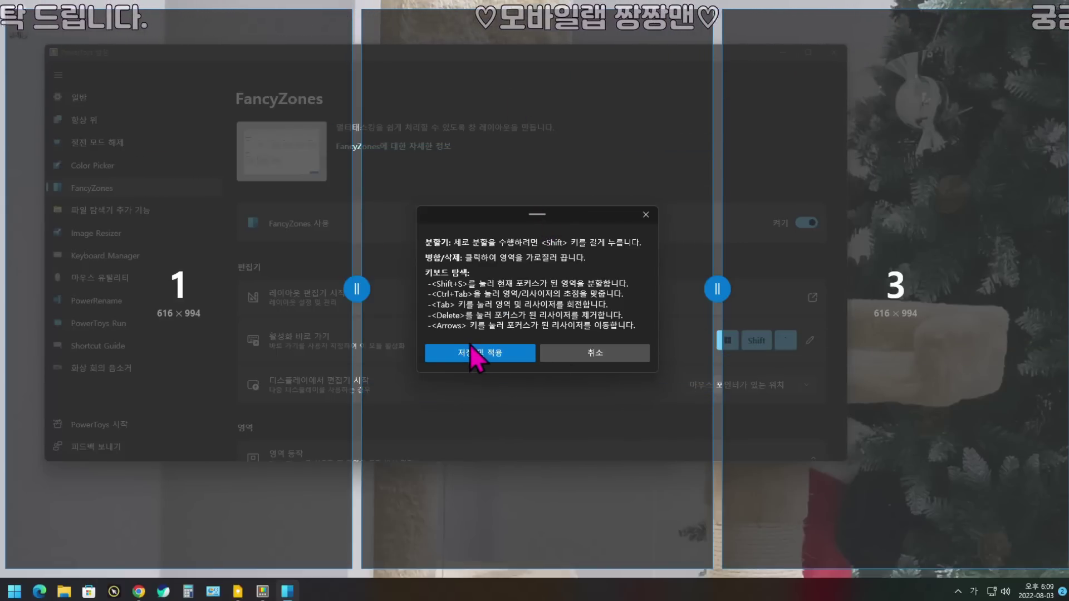
{"action": "left_click", "coordinate": [480, 358]}
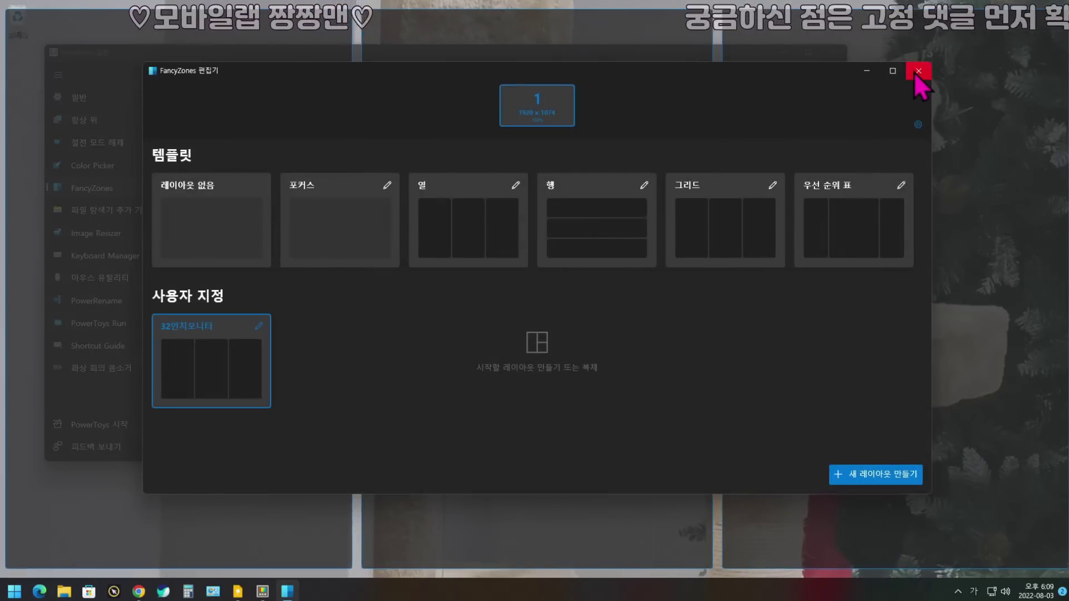
{"action": "left_click", "coordinate": [918, 72]}
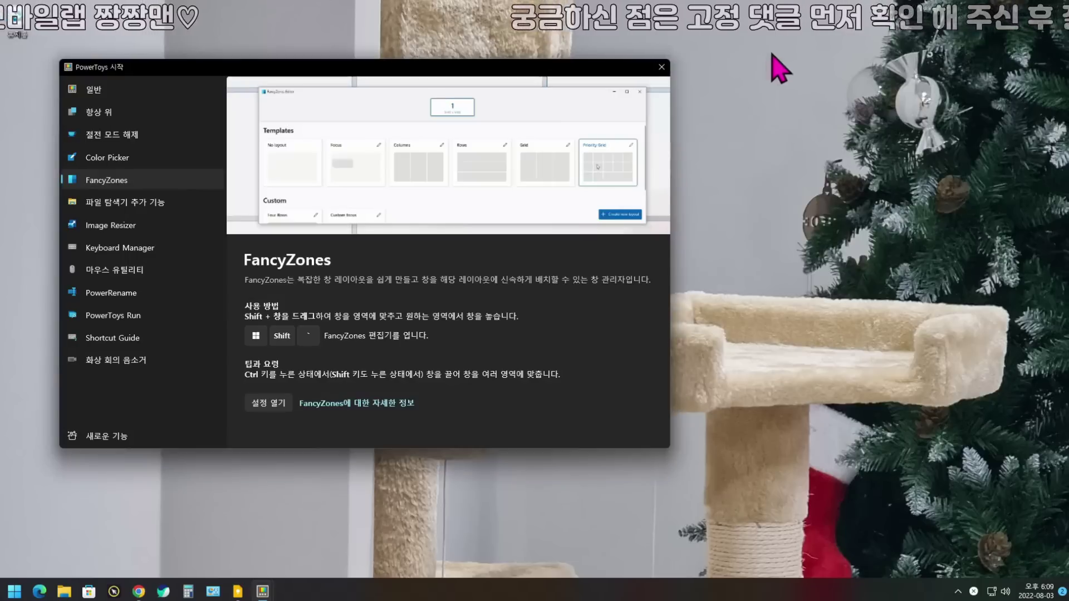
{"action": "left_click", "coordinate": [661, 67]}
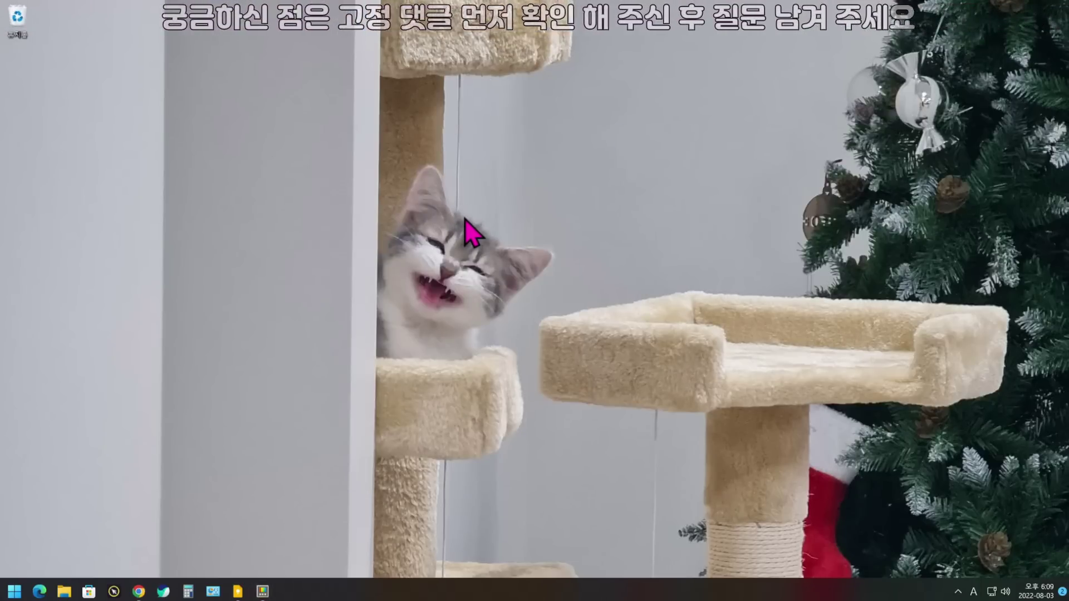
Bring up the Google Keep and Chrome windows and snap Google Keep into zone 3 of the layout.
{"action": "left_click", "coordinate": [239, 592]}
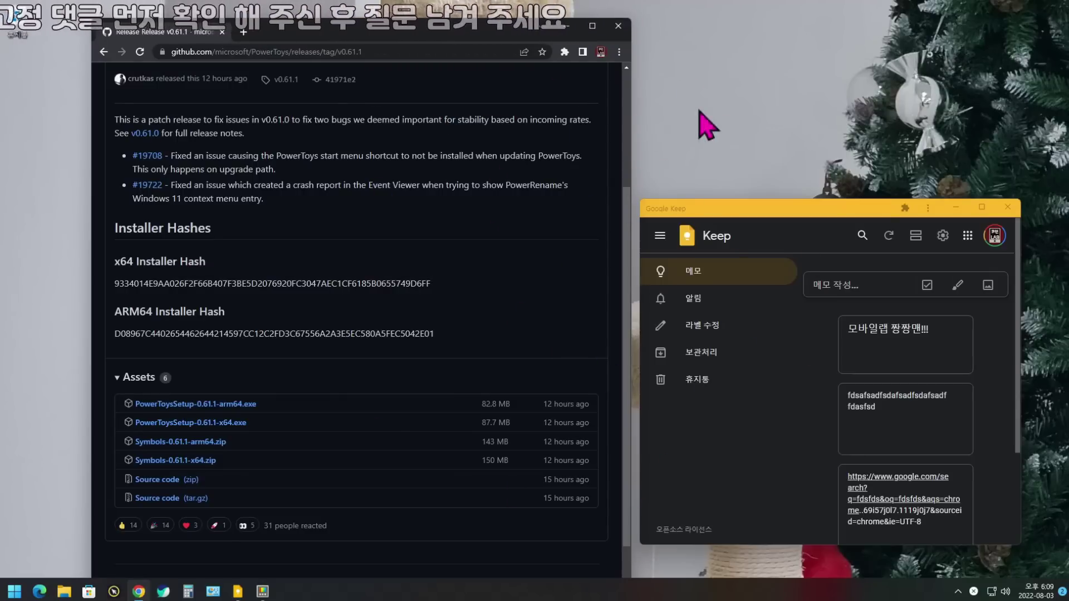
{"action": "left_click", "coordinate": [753, 126]}
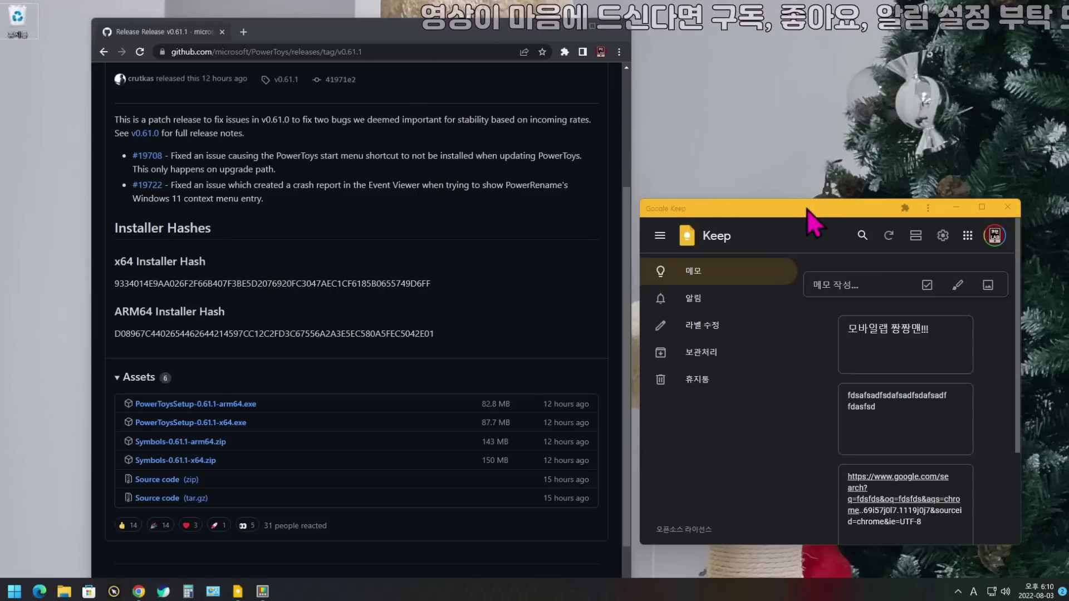
{"action": "left_click_drag", "start_coordinate": [806, 208], "coordinate": [855, 145]}
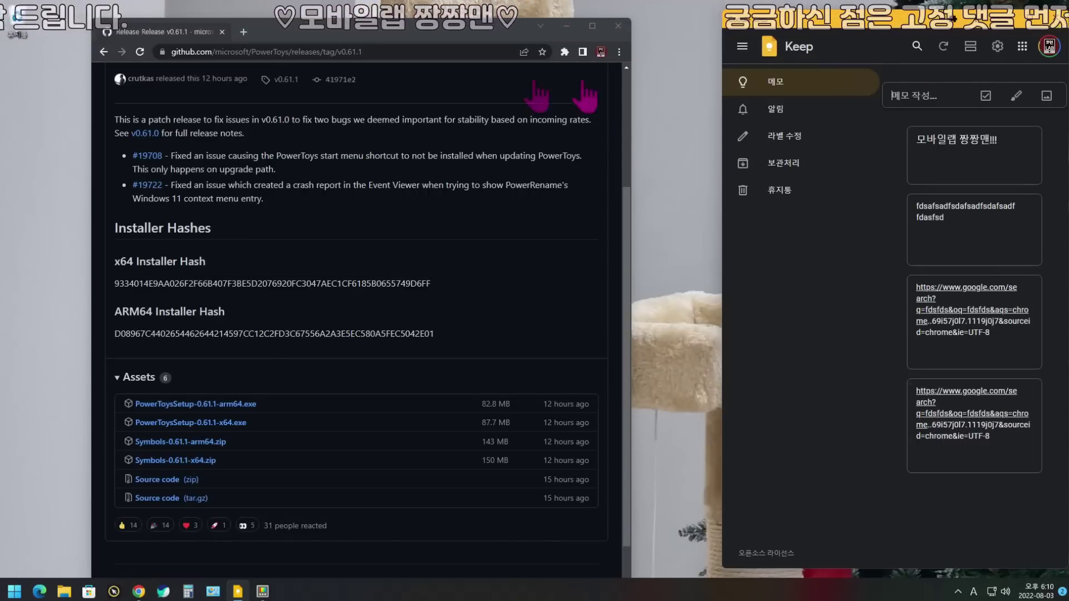
Snap the Chrome window with the GitHub release page into zone 1 of the layout.
{"action": "left_click_drag", "start_coordinate": [365, 33], "coordinate": [389, 44]}
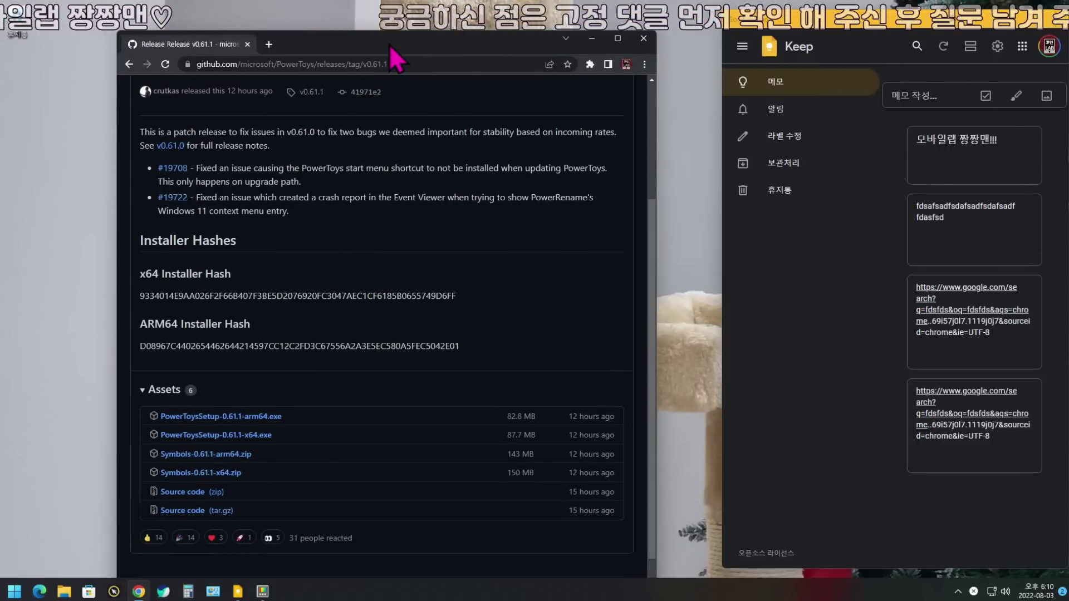
{"action": "left_click_drag", "start_coordinate": [389, 45], "coordinate": [215, 109]}
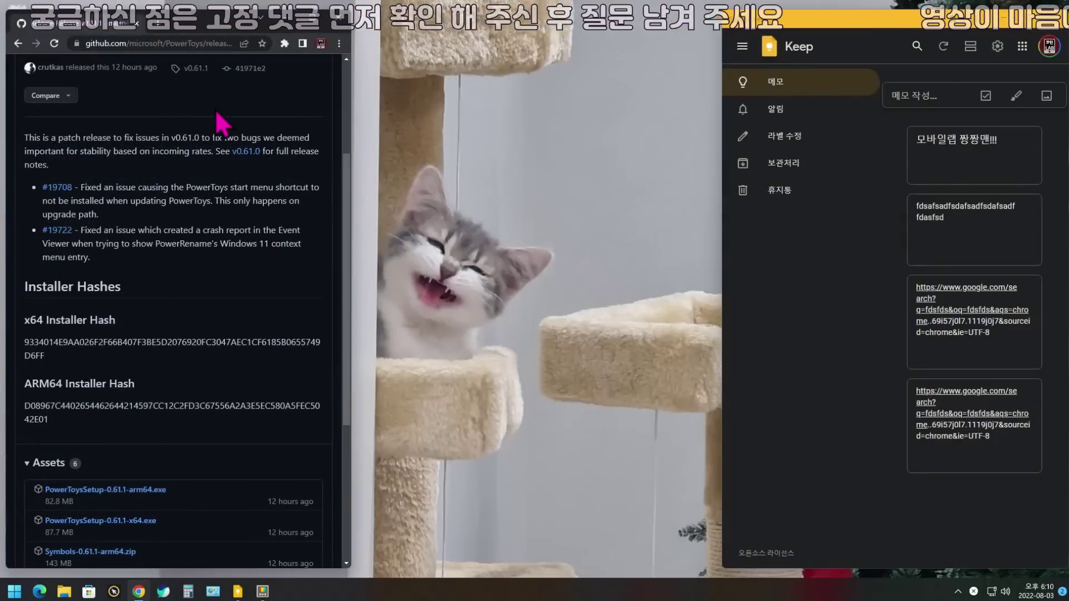
{"action": "left_click", "coordinate": [456, 151]}
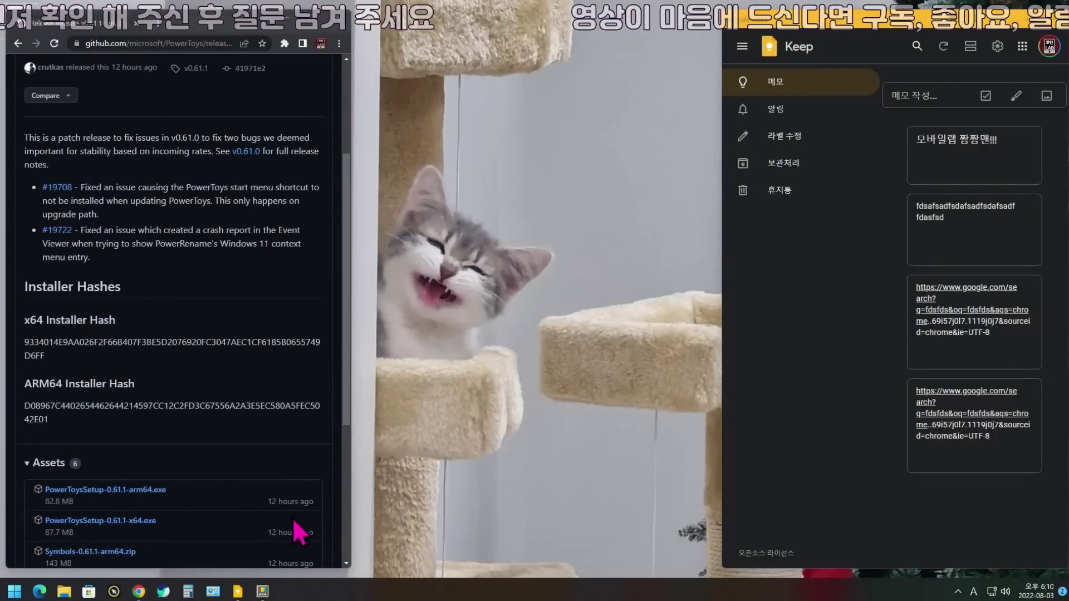
Open the 32인치모니터 layout for editing in the FancyZones editor and enter 16 px as the space around zones.
{"action": "left_click", "coordinate": [262, 591]}
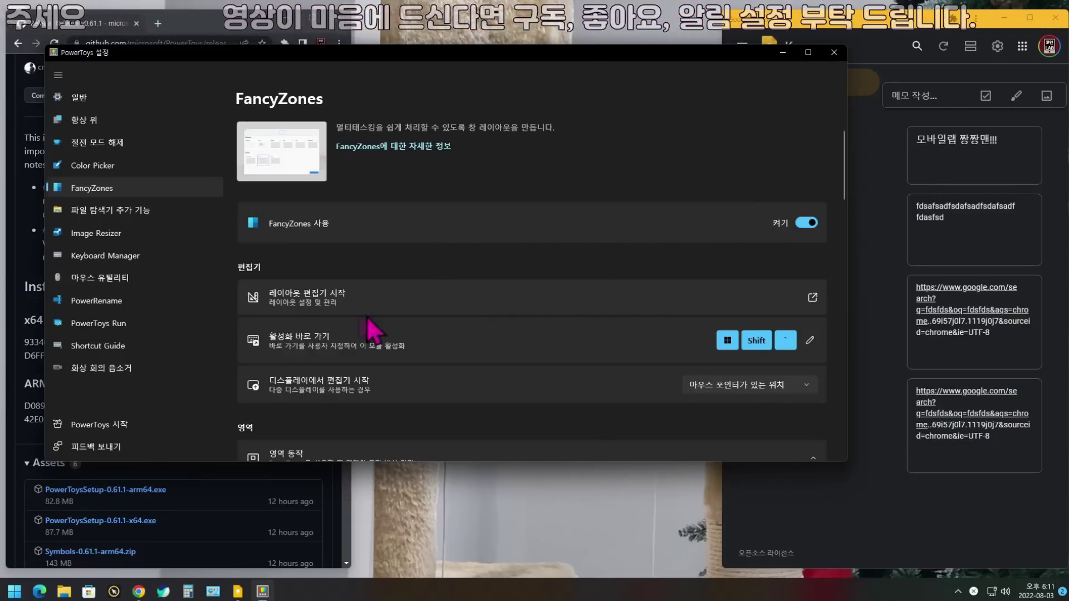
{"action": "left_click", "coordinate": [327, 294]}
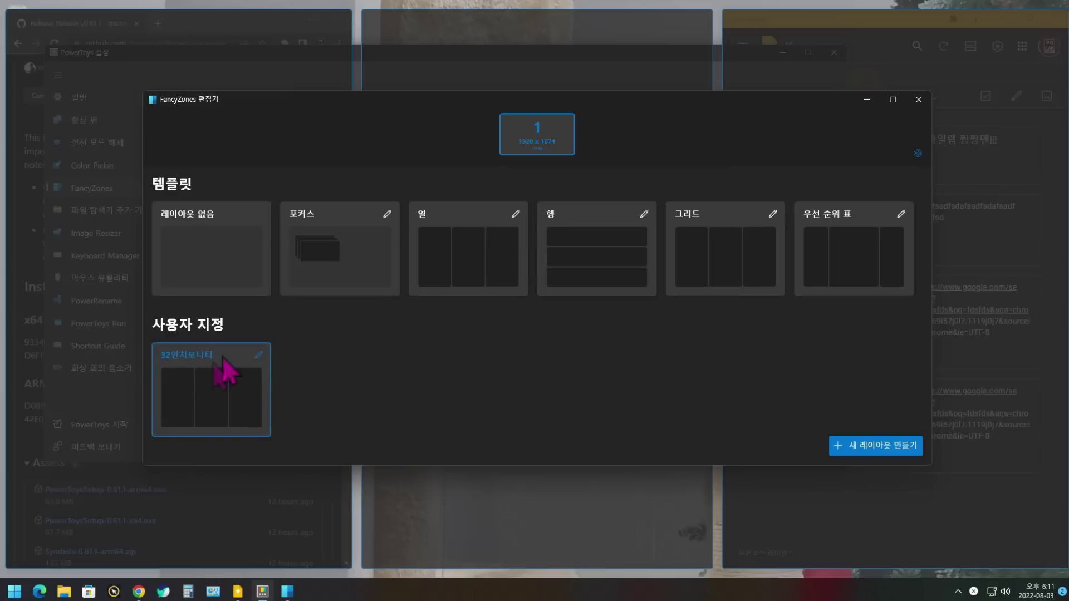
{"action": "left_click", "coordinate": [256, 355]}
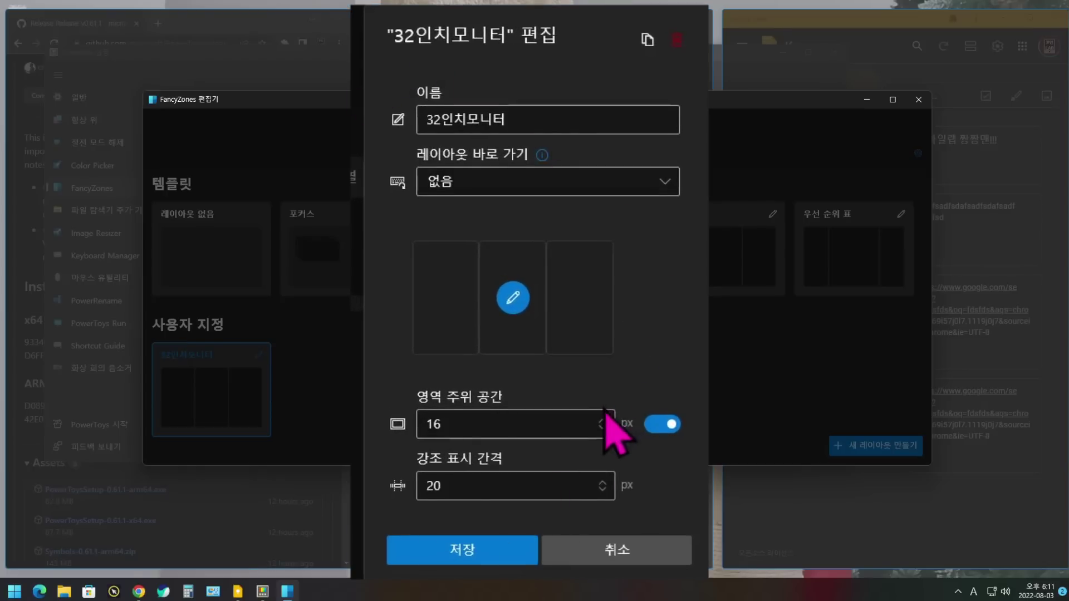
{"action": "left_click", "coordinate": [549, 424]}
{"action": "key", "text": "BackSpace"}
{"action": "key", "text": "BackSpace"}
{"action": "type", "text": "16"}
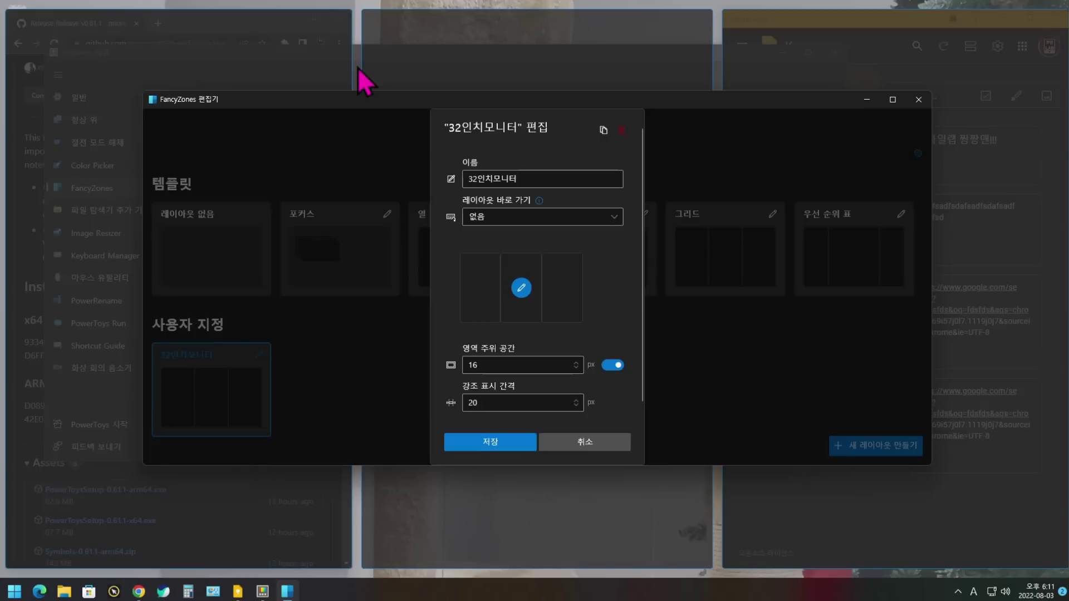
Turn off the space around zones for the 32인치모니터 layout, save it, and dismiss the layout editor.
{"action": "left_click", "coordinate": [616, 366]}
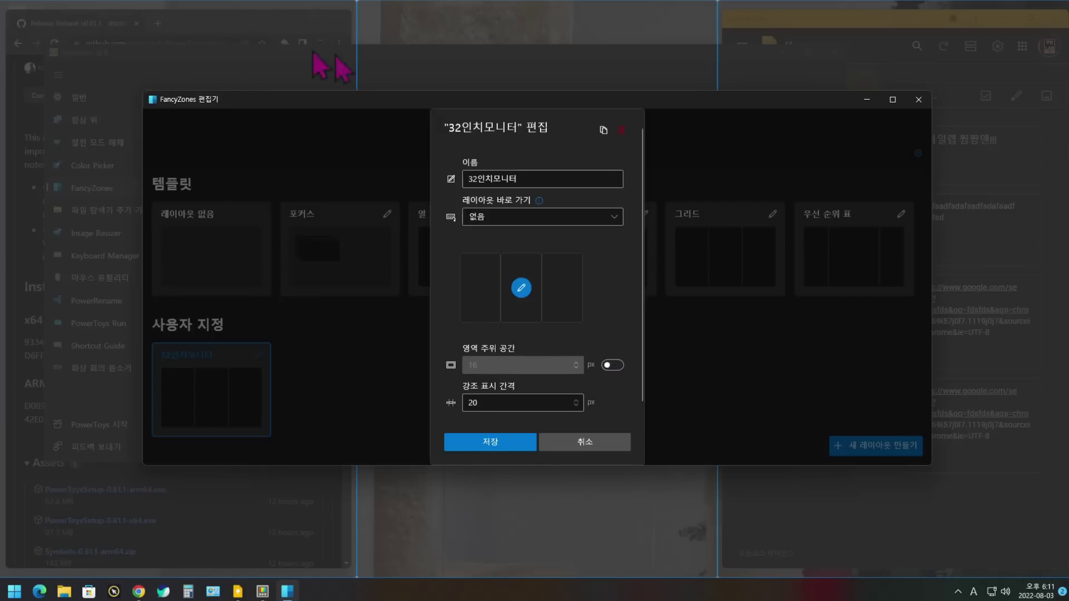
{"action": "left_click", "coordinate": [489, 441]}
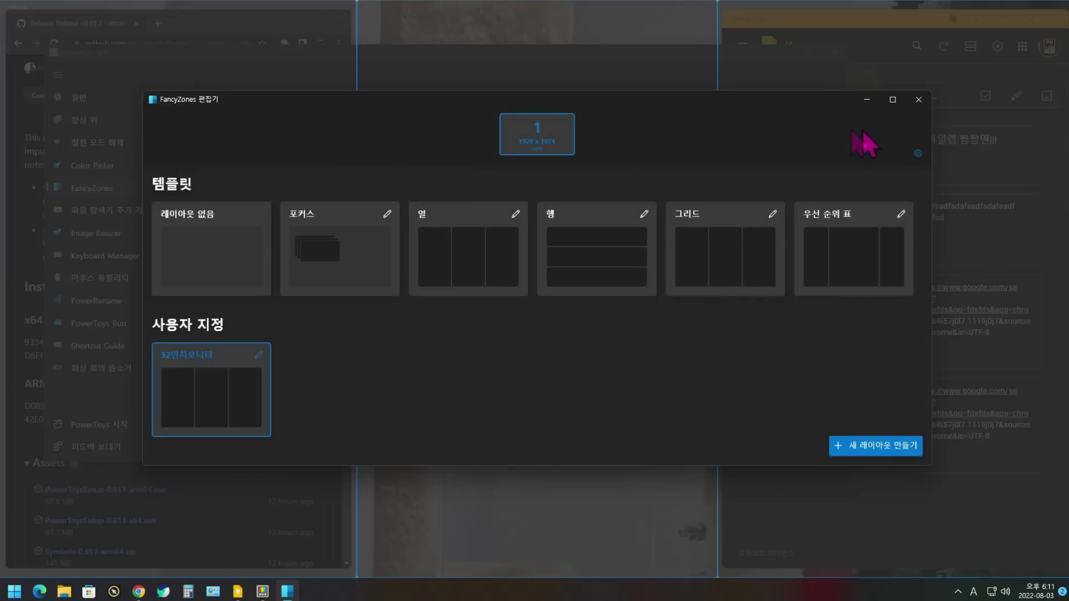
{"action": "left_click", "coordinate": [868, 101]}
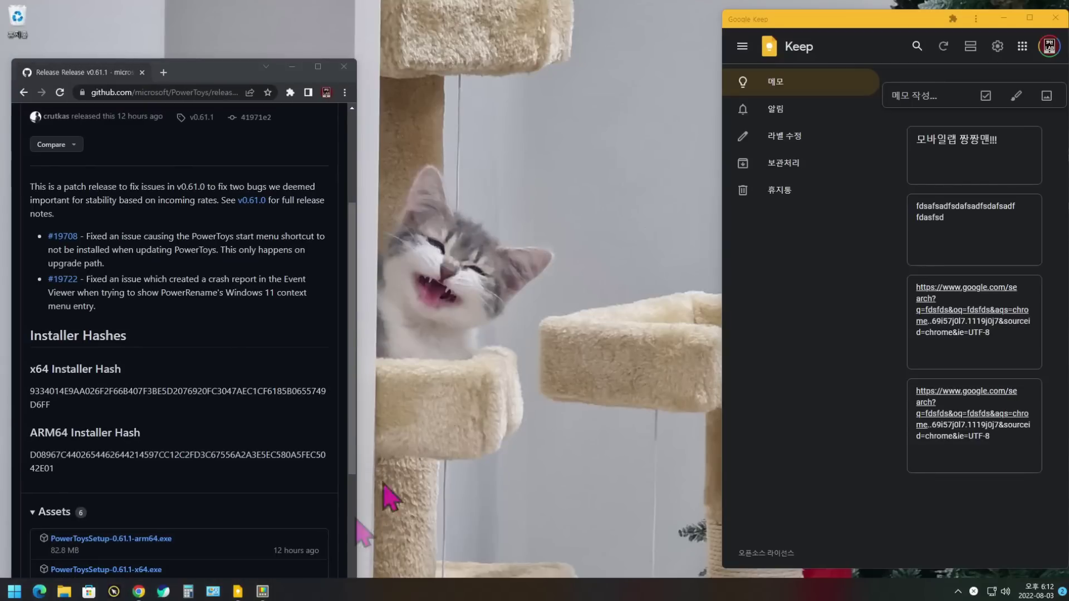
Open Calculator and snap the Chrome window with the GitHub release page to the left half of the desktop.
{"action": "left_click", "coordinate": [188, 592]}
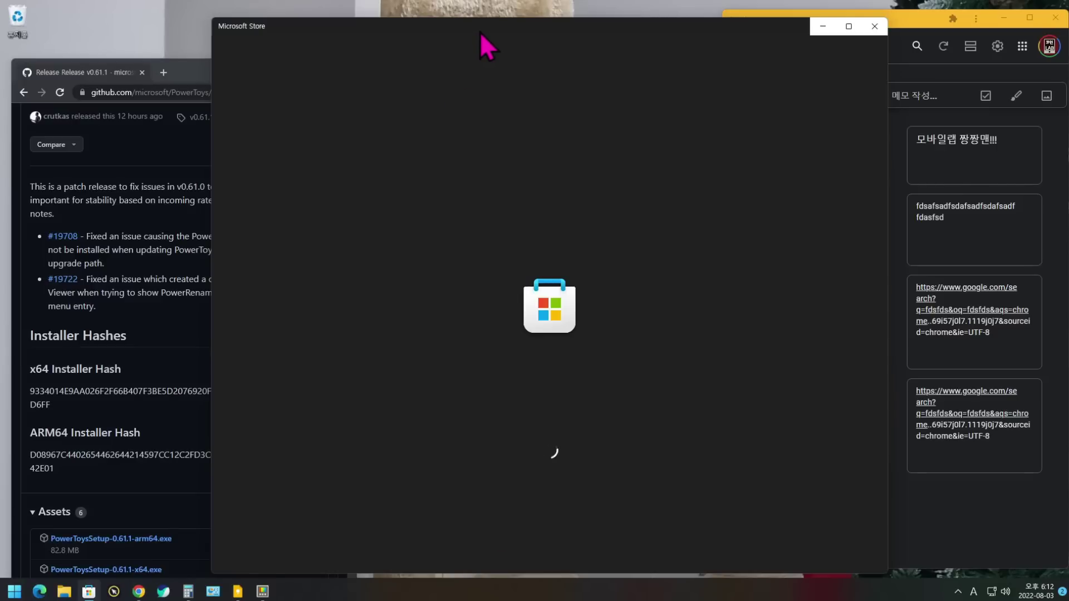
{"action": "left_click_drag", "start_coordinate": [480, 32], "coordinate": [563, 45]}
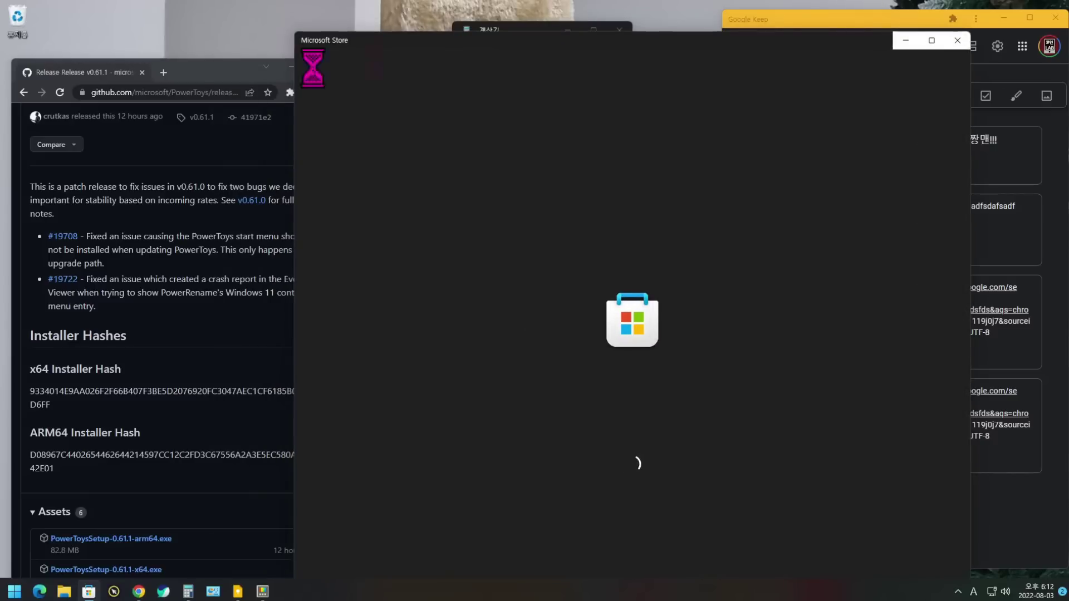
{"action": "left_click_drag", "start_coordinate": [208, 69], "coordinate": [1, 66]}
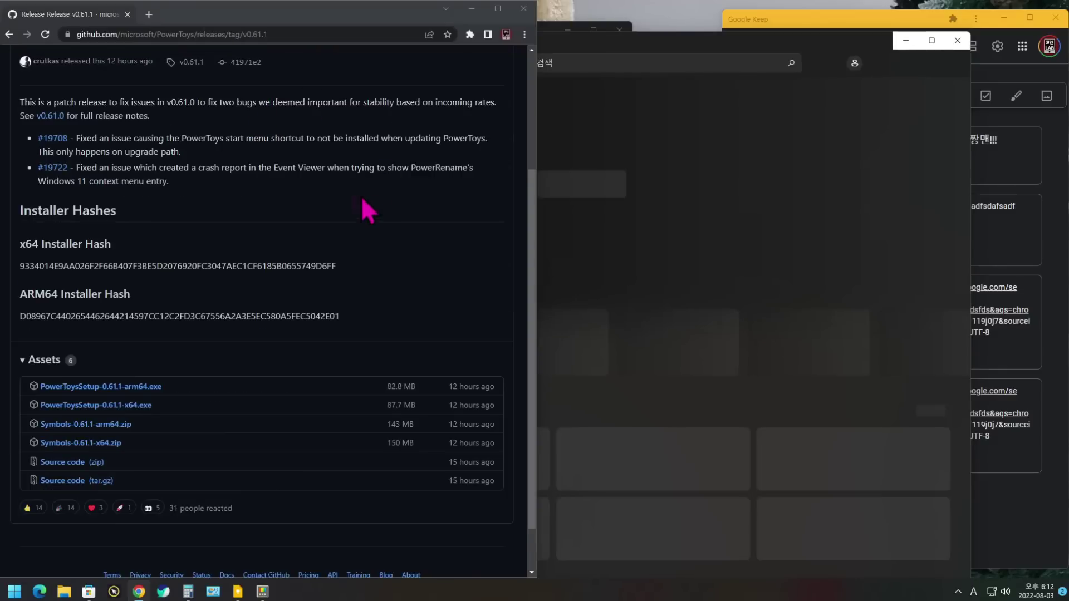
Place Calculator at the top of the desktop beside Chrome and widen the Google Keep window to meet Calculator's edge.
{"action": "left_click", "coordinate": [652, 42]}
{"action": "left_click_drag", "start_coordinate": [627, 25], "coordinate": [658, 9]}
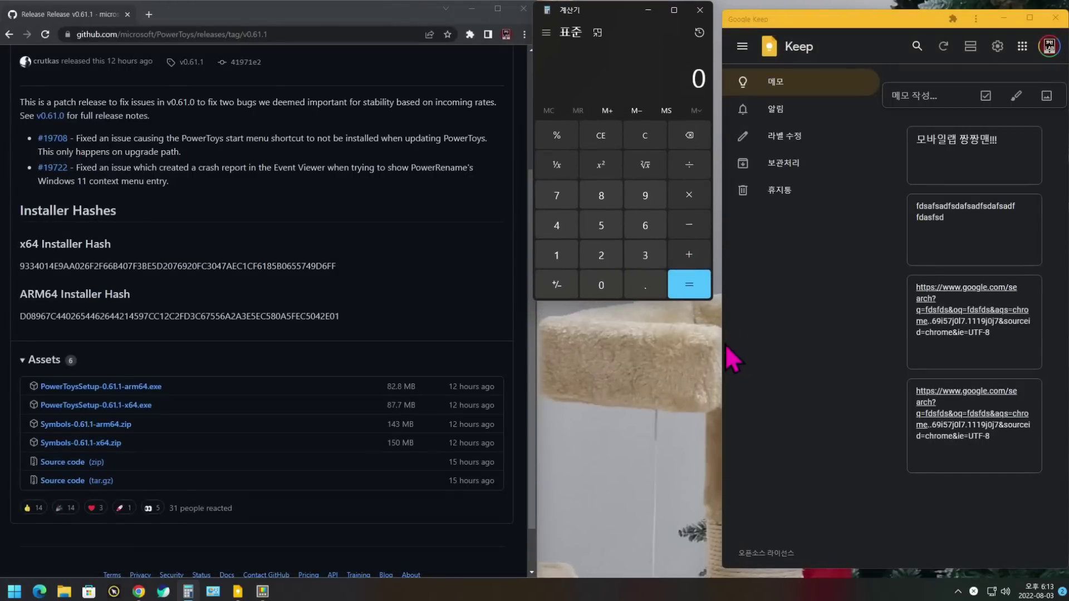
{"action": "mouse_move", "coordinate": [722, 342]}
{"action": "left_mouse_down"}
{"action": "mouse_move", "coordinate": [708, 342]}
{"action": "mouse_move", "coordinate": [712, 349]}
{"action": "left_mouse_up"}
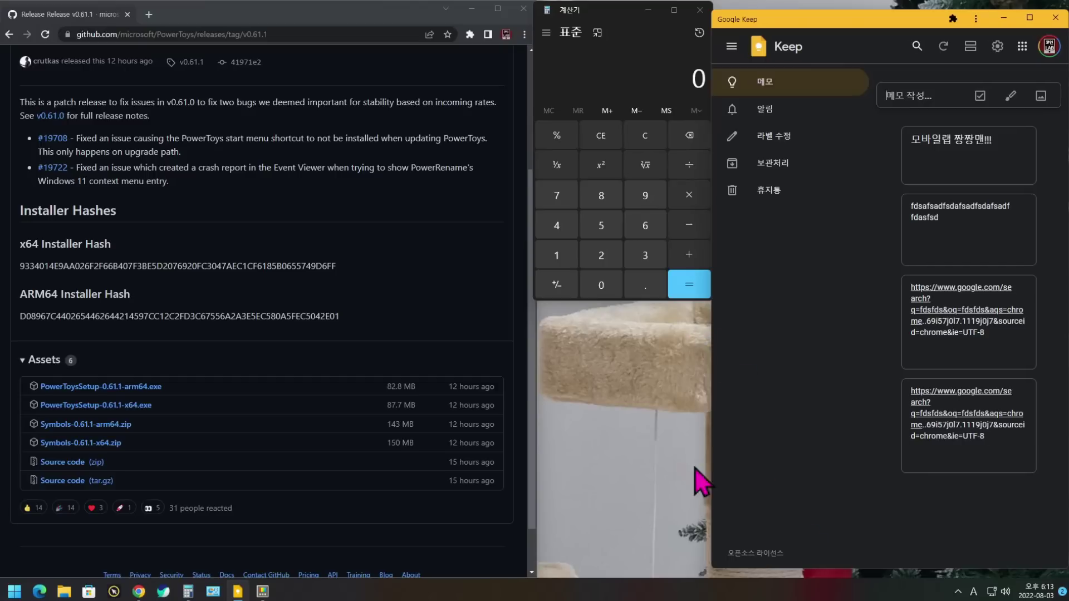
{"action": "left_click", "coordinate": [633, 424]}
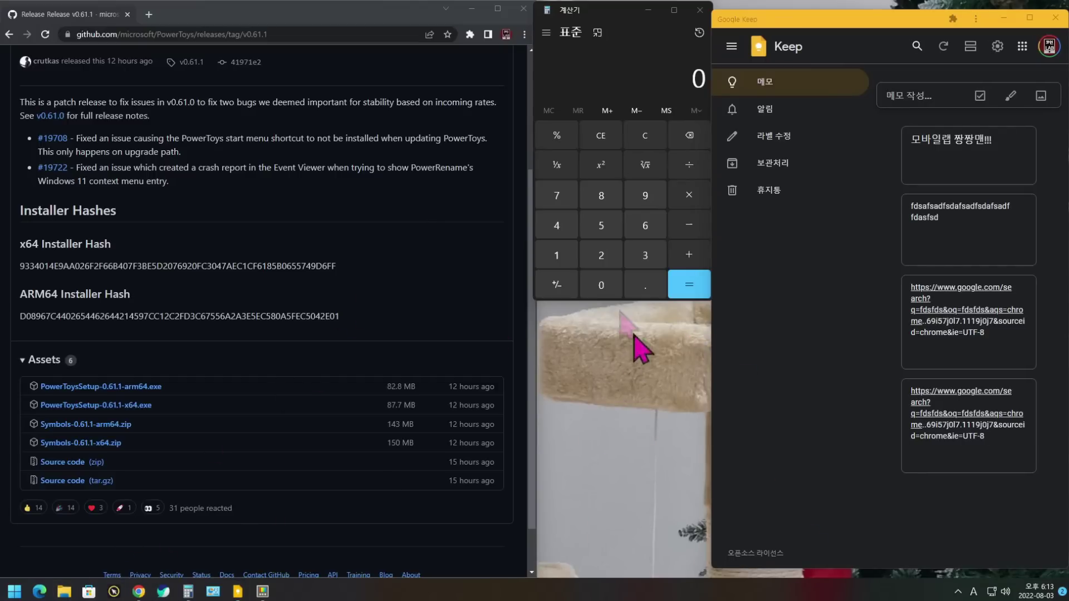
Open File Explorer, narrow its window to about Calculator's width, and place it directly below Calculator between Chrome and Google Keep.
{"action": "key", "text": "super+e"}
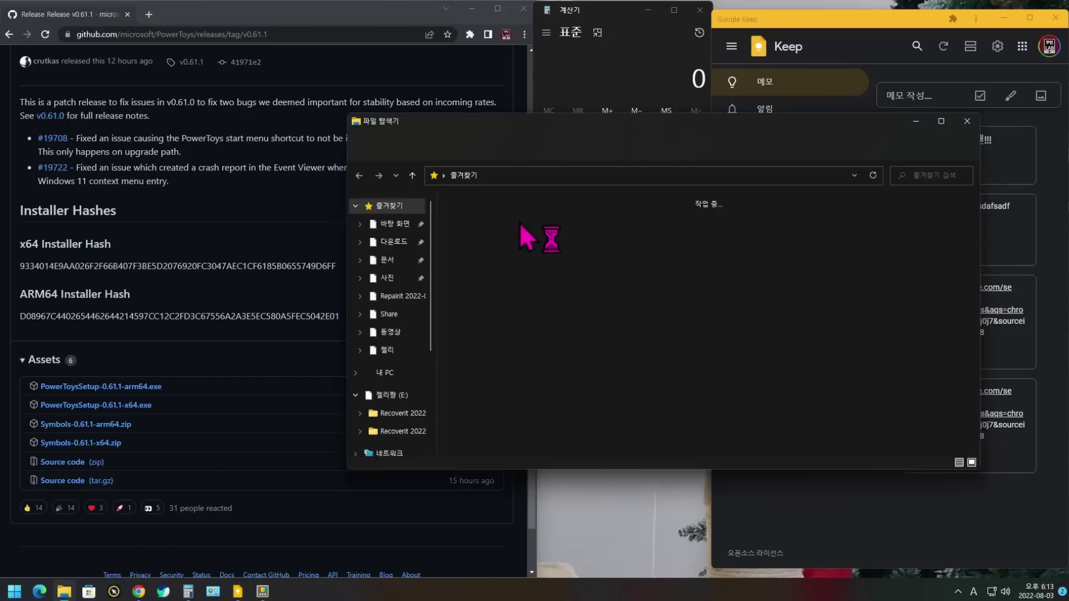
{"action": "left_click_drag", "start_coordinate": [602, 127], "coordinate": [620, 192]}
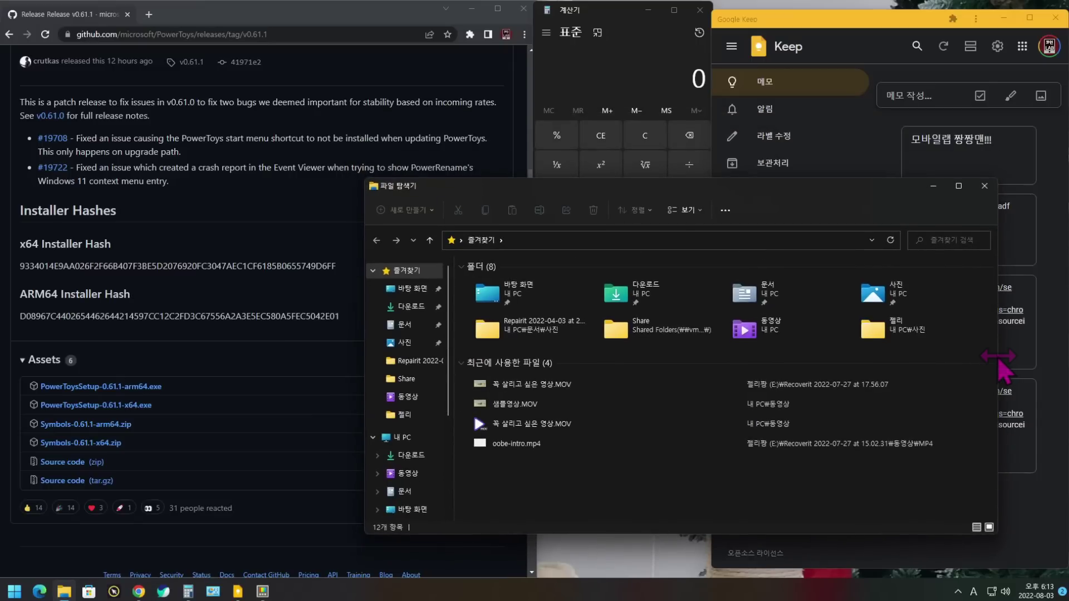
{"action": "left_click_drag", "start_coordinate": [998, 357], "coordinate": [549, 337]}
{"action": "left_click_drag", "start_coordinate": [432, 188], "coordinate": [600, 301]}
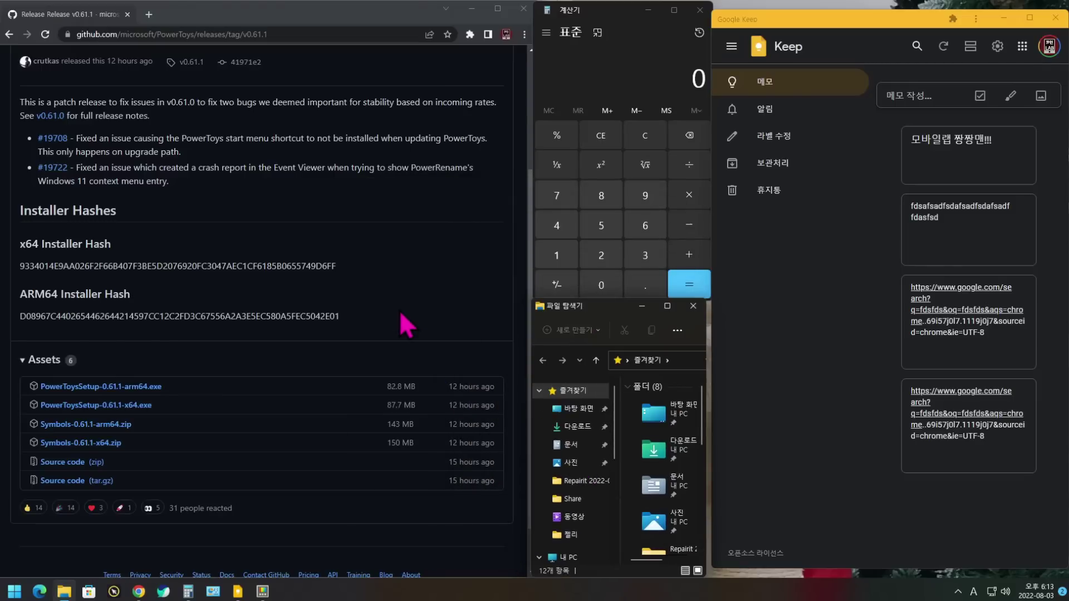
{"action": "left_click", "coordinate": [396, 205]}
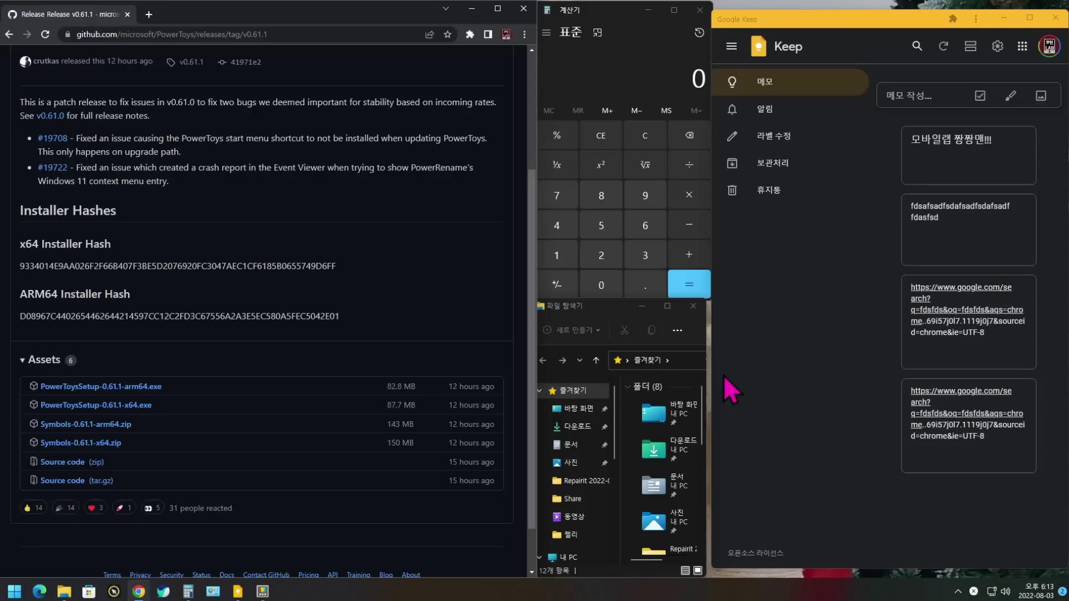
Start the FancyZones layout editor from PowerToys settings and open the 32인치모니터 custom layout's edit dialog.
{"action": "left_click", "coordinate": [262, 591]}
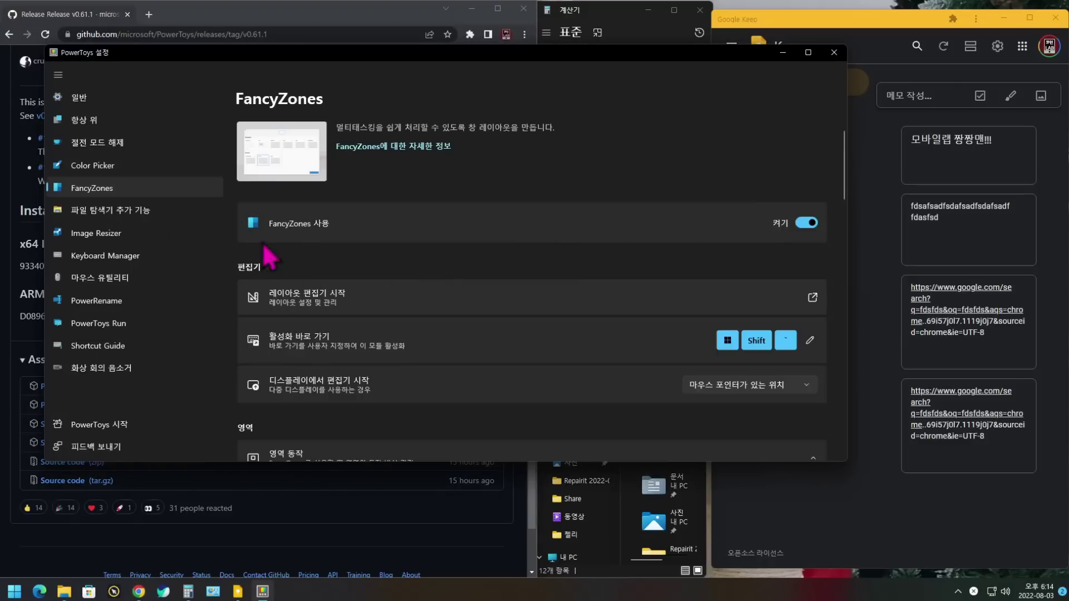
{"action": "left_click", "coordinate": [306, 299]}
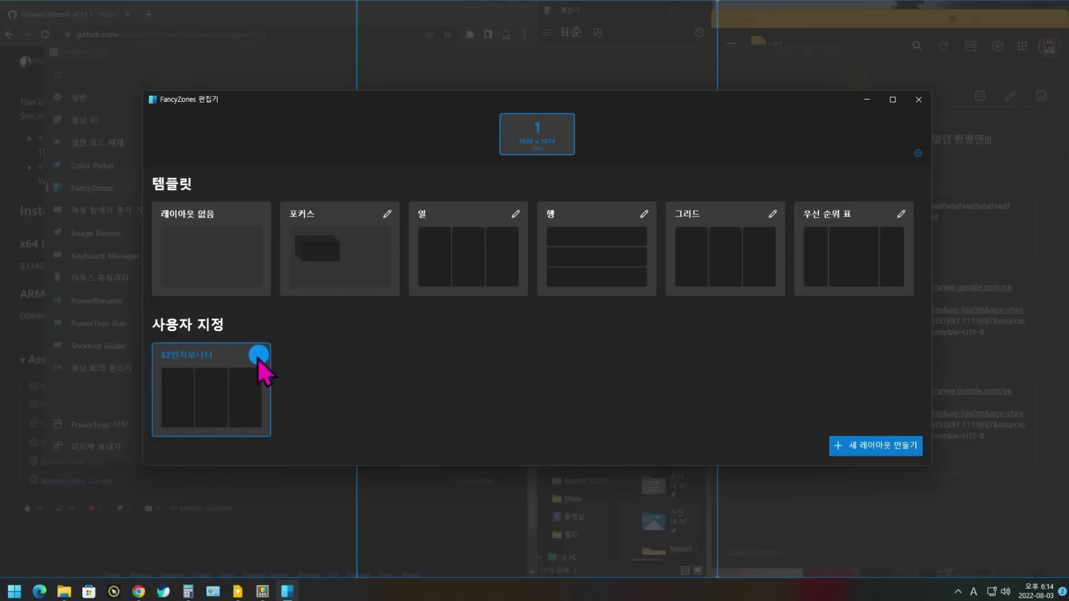
{"action": "left_click", "coordinate": [259, 356]}
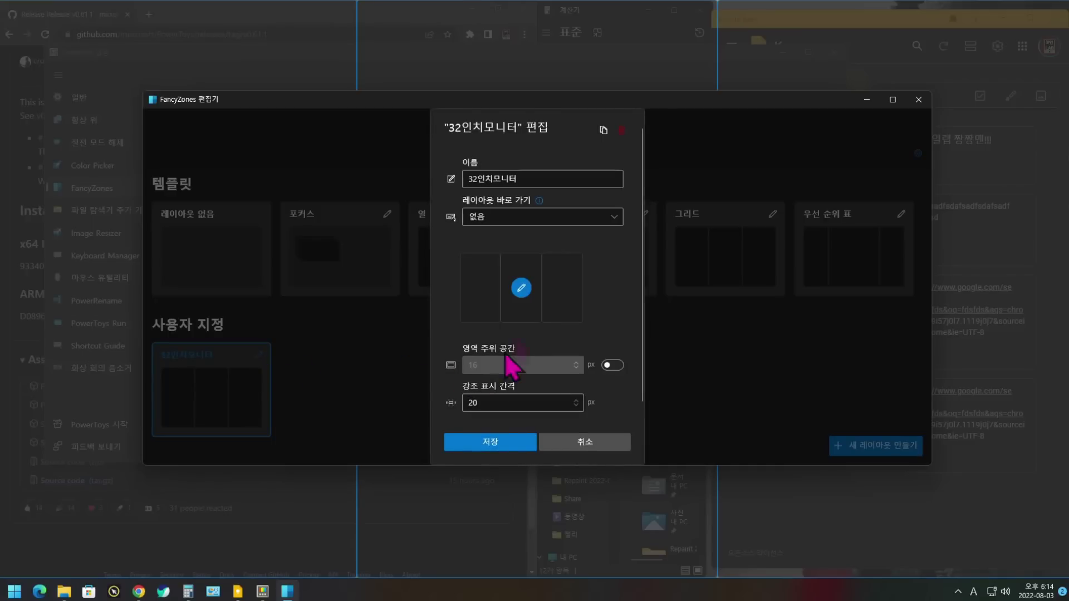
Edit the layout's zones, resizing the three columns to match the arranged windows, about 959, 313 and 648 px wide.
{"action": "left_click", "coordinate": [521, 287]}
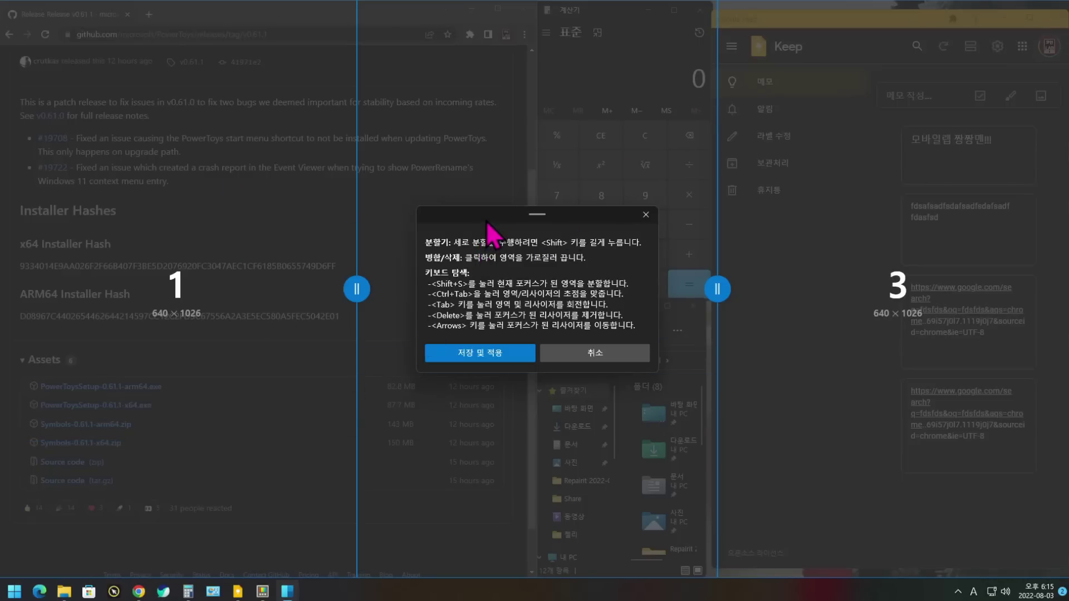
{"action": "left_click_drag", "start_coordinate": [488, 218], "coordinate": [129, 69]}
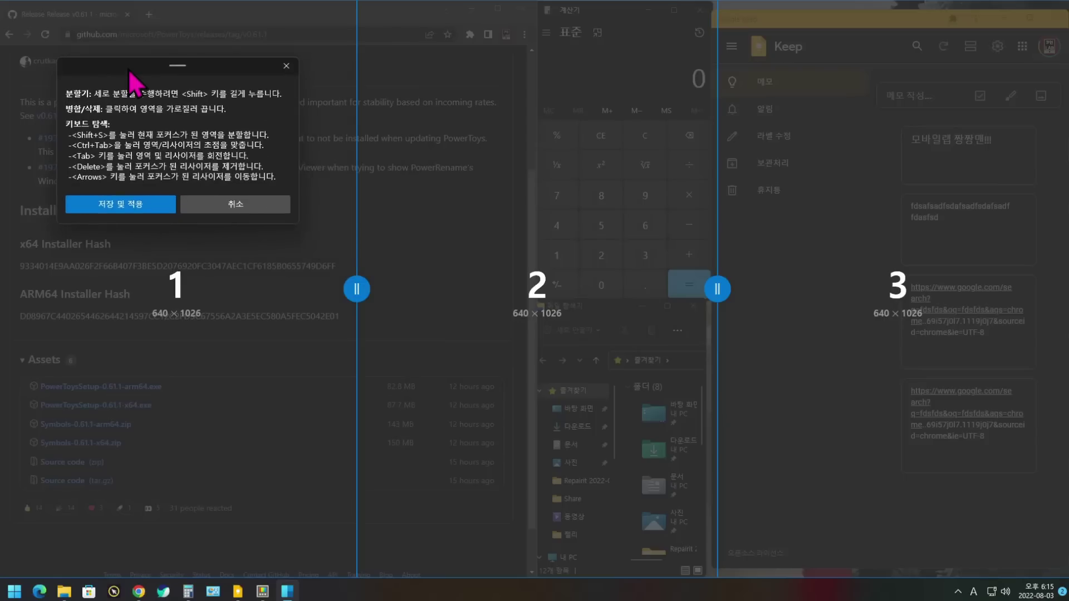
{"action": "left_click_drag", "start_coordinate": [358, 289], "coordinate": [538, 288]}
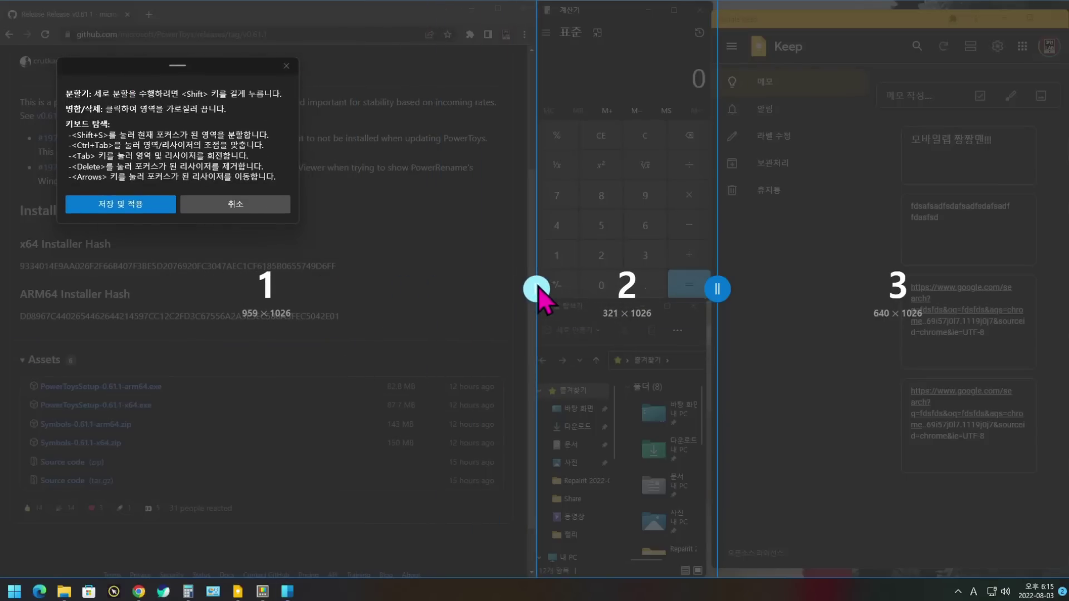
{"action": "mouse_move", "coordinate": [718, 292]}
{"action": "left_mouse_down"}
{"action": "mouse_move", "coordinate": [752, 301]}
{"action": "mouse_move", "coordinate": [715, 293]}
{"action": "left_mouse_up"}
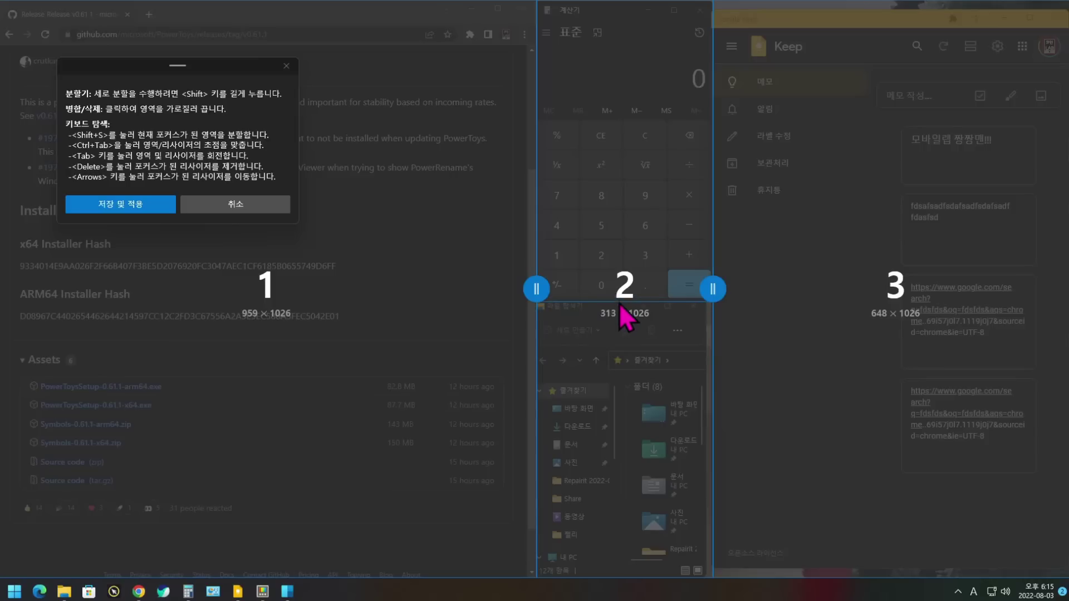
Split zone 2 horizontally into an upper and a lower zone, and merge the two zones back into one.
{"action": "left_click", "coordinate": [619, 303]}
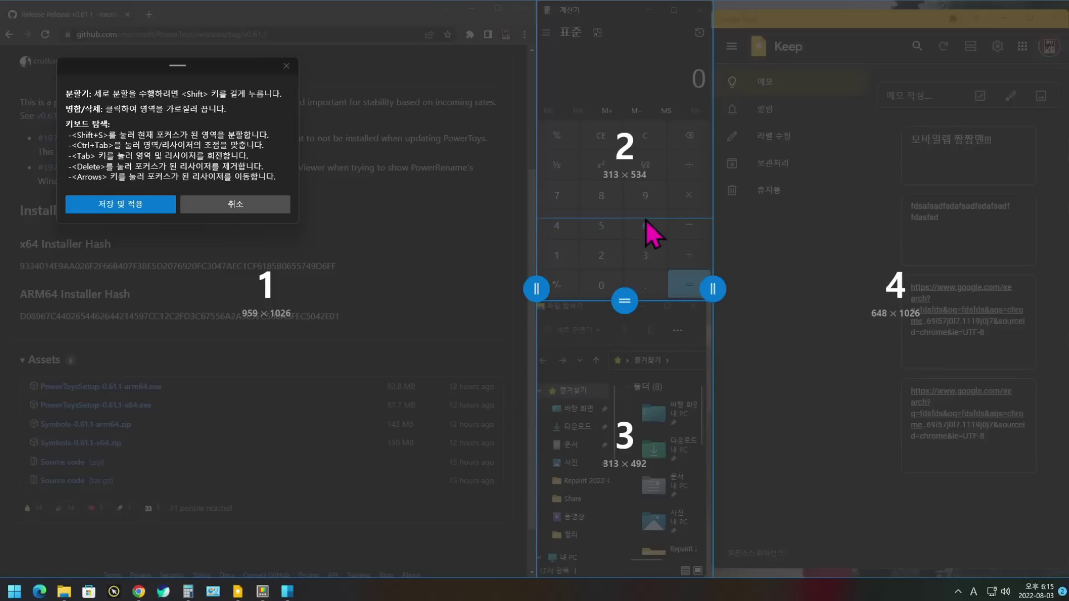
{"action": "left_click_drag", "start_coordinate": [646, 216], "coordinate": [638, 446]}
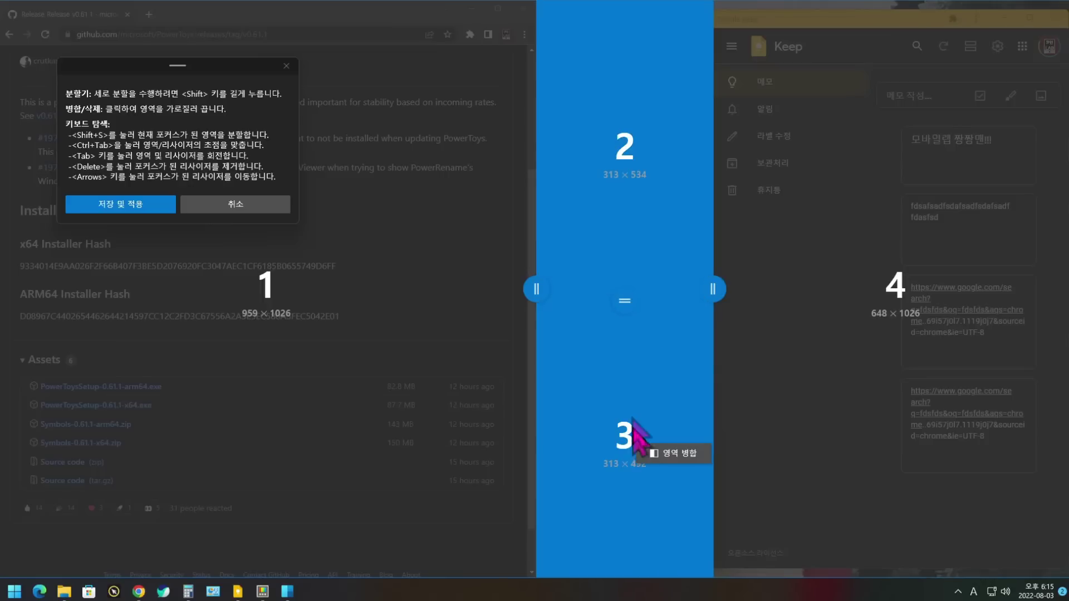
{"action": "left_click", "coordinate": [677, 450]}
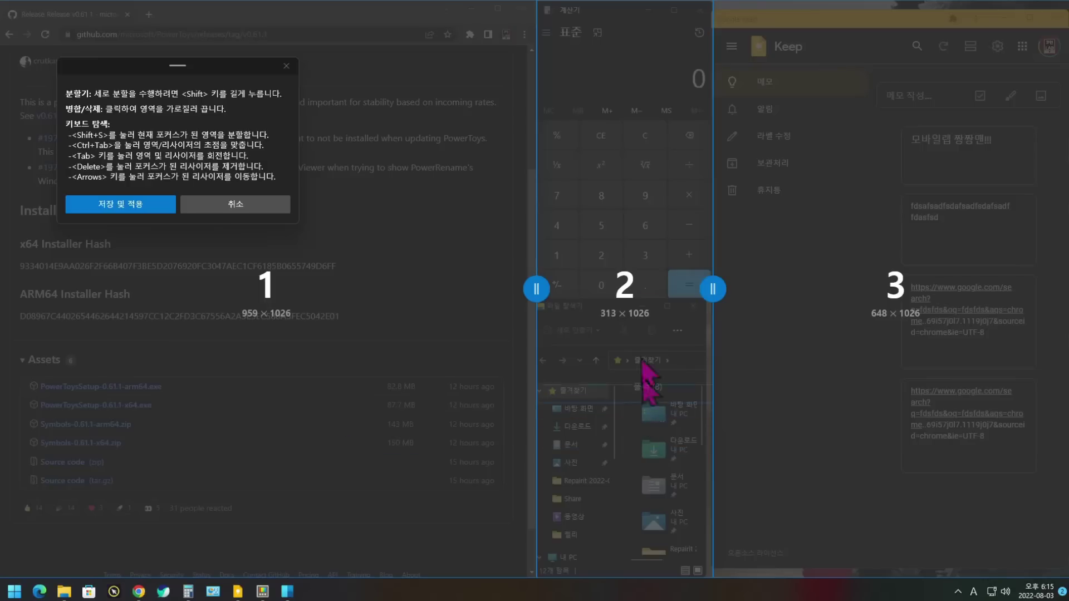
Split zone 2 horizontally into zones about 531 and 495 px high, save and apply the layout, and close the editor.
{"action": "left_click", "coordinate": [644, 299]}
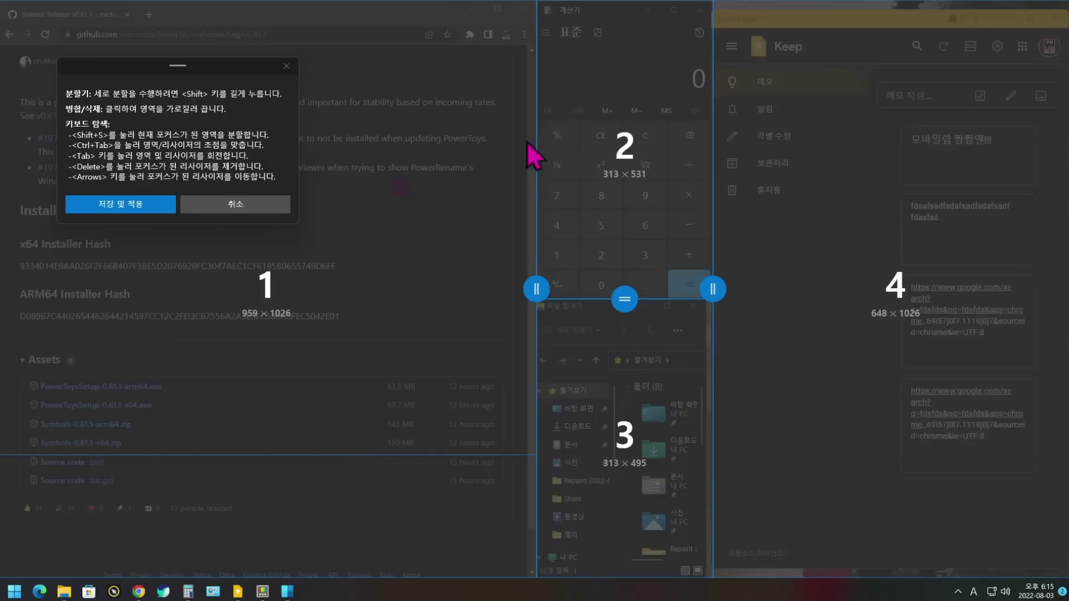
{"action": "left_click", "coordinate": [112, 205]}
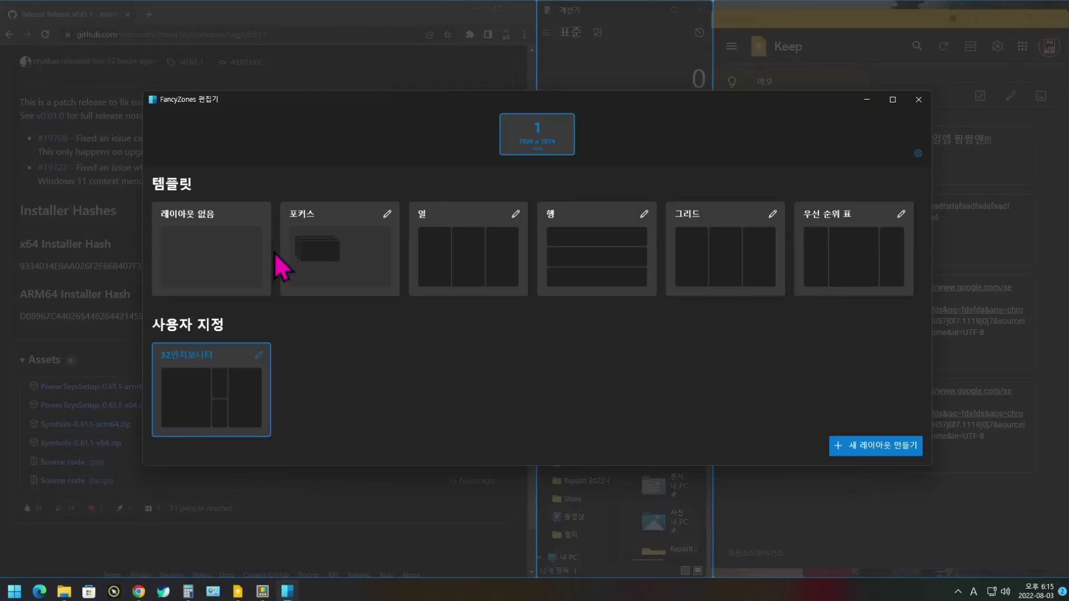
{"action": "left_click", "coordinate": [918, 100]}
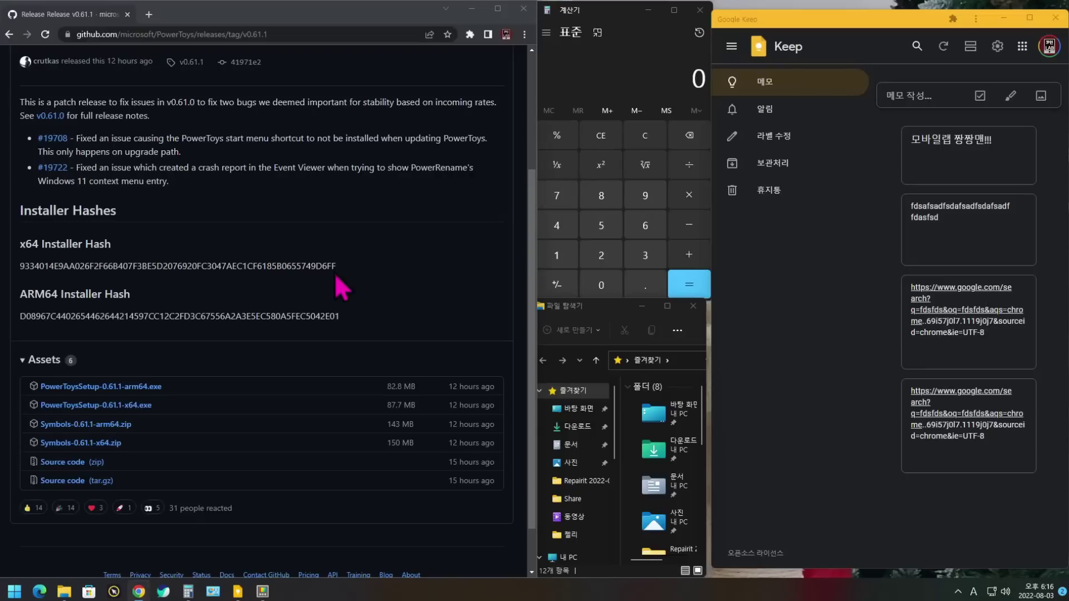
Detach the Chrome window, maximize it, and snap it into the wide zone 1 of the layout.
{"action": "left_click", "coordinate": [505, 282]}
{"action": "left_click_drag", "start_coordinate": [286, 6], "coordinate": [586, 152]}
{"action": "double_click", "coordinate": [586, 152]}
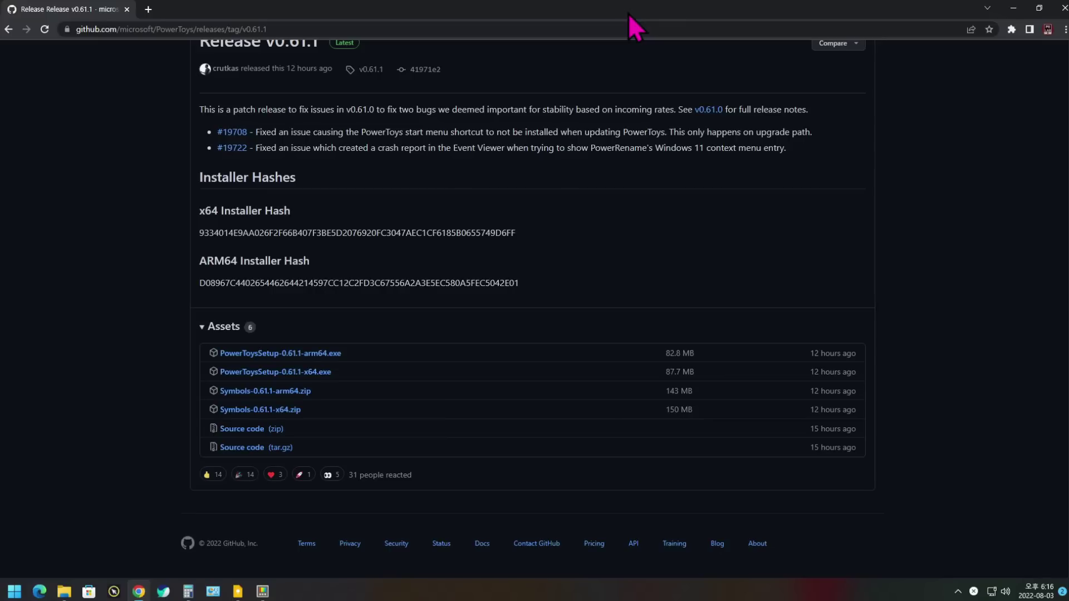
{"action": "left_click_drag", "start_coordinate": [169, 9], "coordinate": [199, 71]}
Pull Calculator out over the Chrome window and snap it into zone 2, the upper middle zone.
{"action": "left_click_drag", "start_coordinate": [603, 18], "coordinate": [205, 100]}
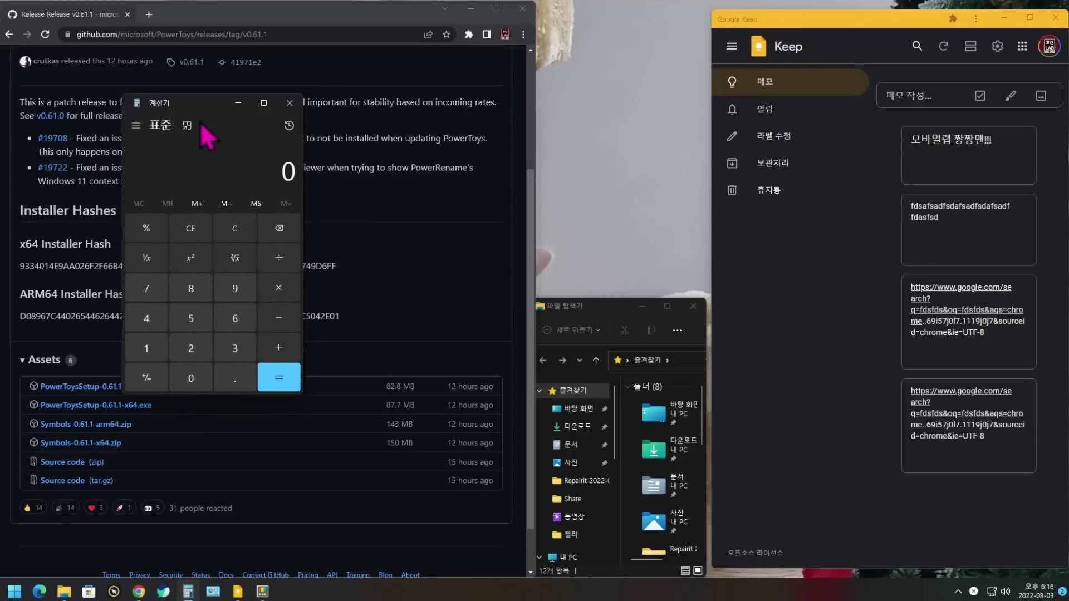
{"action": "left_click_drag", "start_coordinate": [194, 105], "coordinate": [602, 34]}
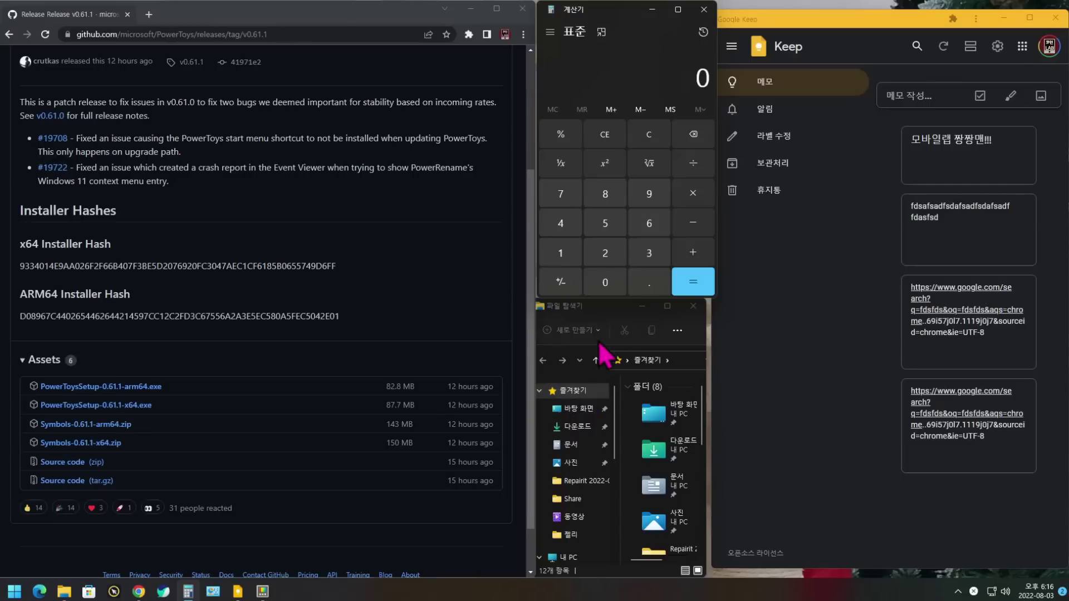
Snap File Explorer into zone 3, the lower middle zone, and Google Keep into zone 4.
{"action": "left_click_drag", "start_coordinate": [505, 299], "coordinate": [615, 332]}
{"action": "left_click_drag", "start_coordinate": [842, 26], "coordinate": [794, 50]}
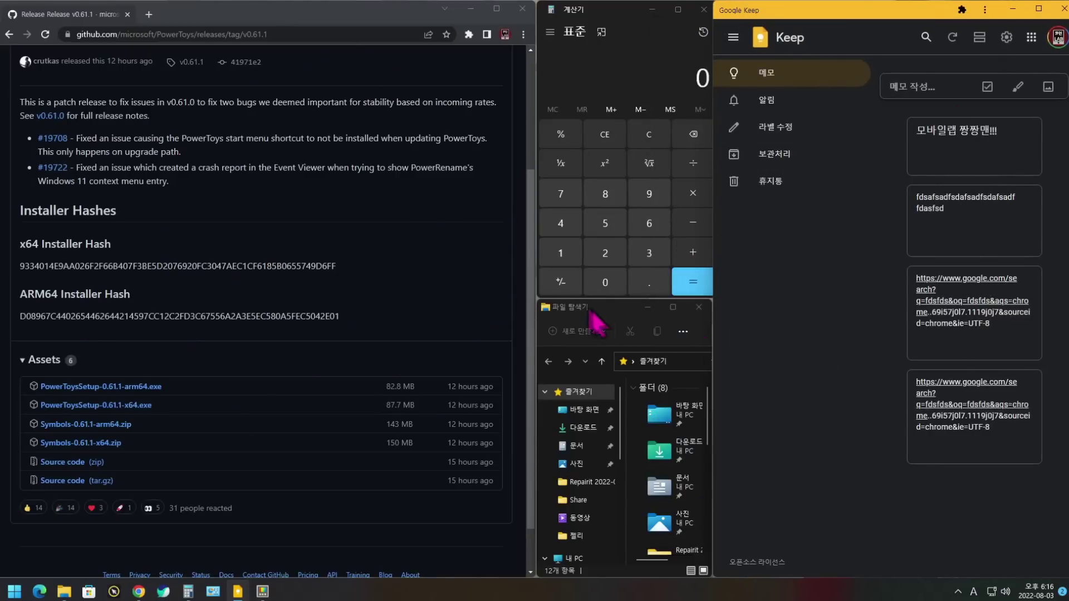
{"action": "left_click_drag", "start_coordinate": [587, 299], "coordinate": [614, 323]}
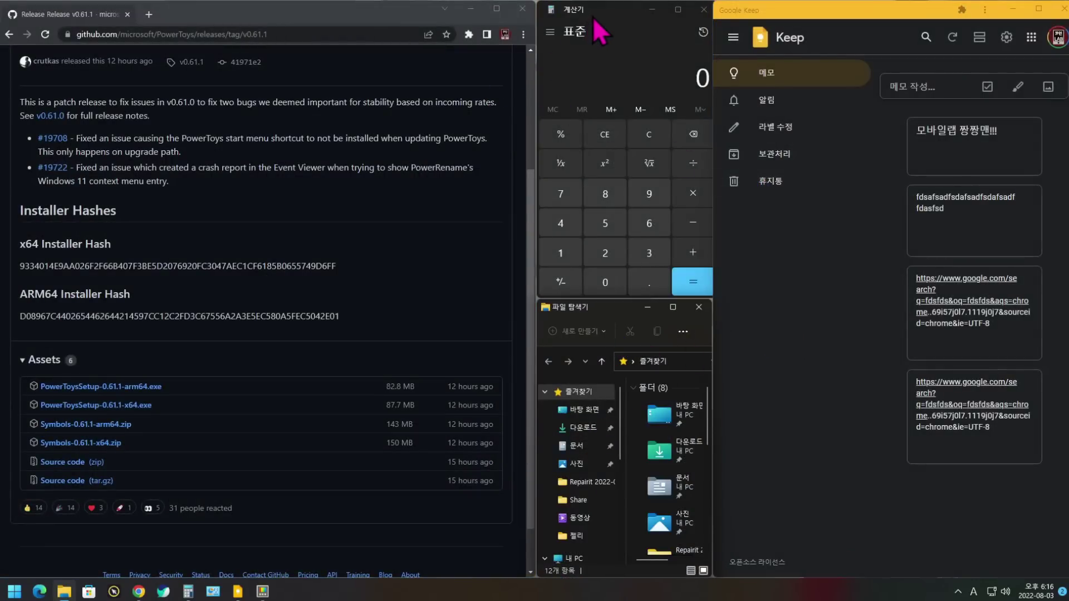
Move Calculator from the upper middle zone into zone 1 so that it fills that zone.
{"action": "left_click_drag", "start_coordinate": [592, 26], "coordinate": [289, 162]}
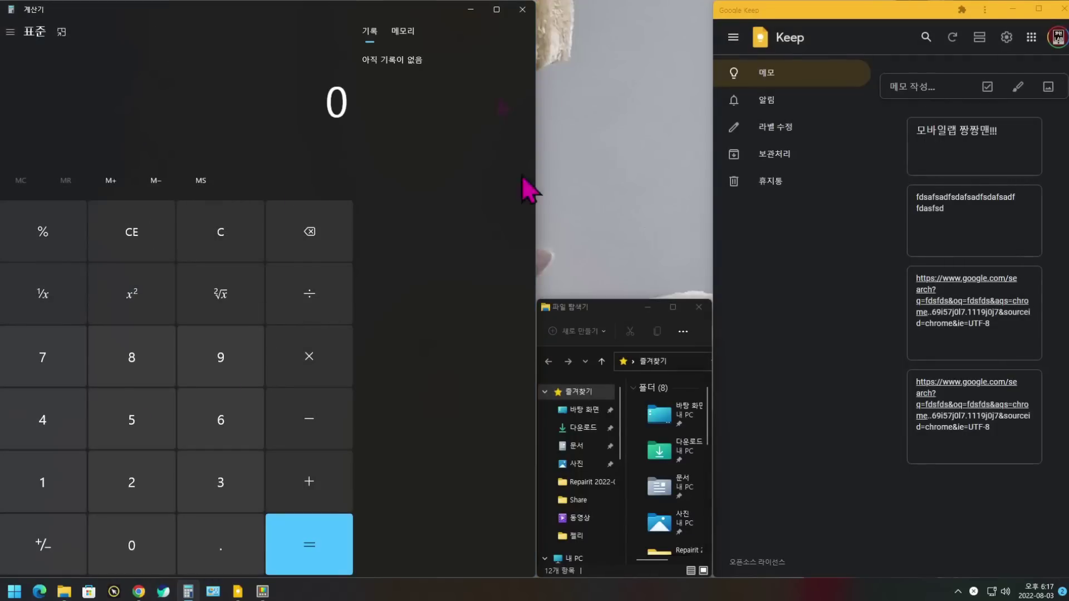